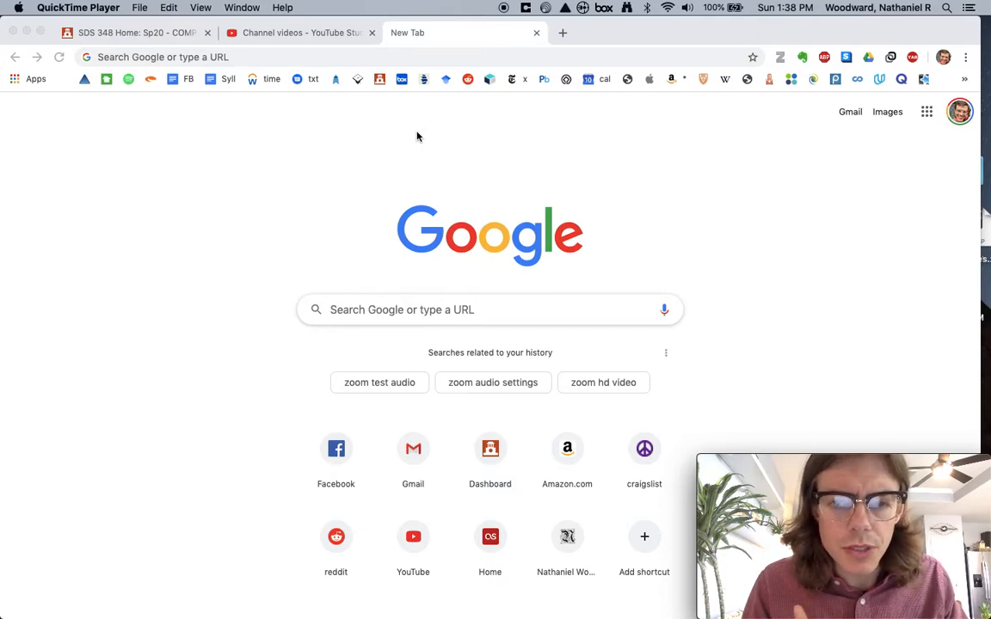
Switch to RStudio and clear the console output.
left_click(280, 58)
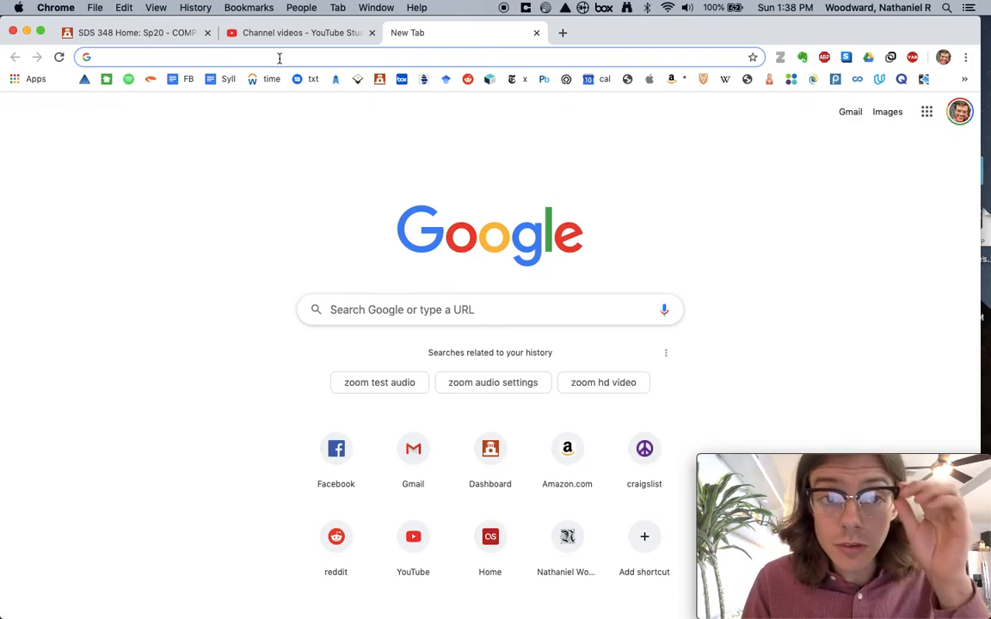
mouse_move(2, 123)
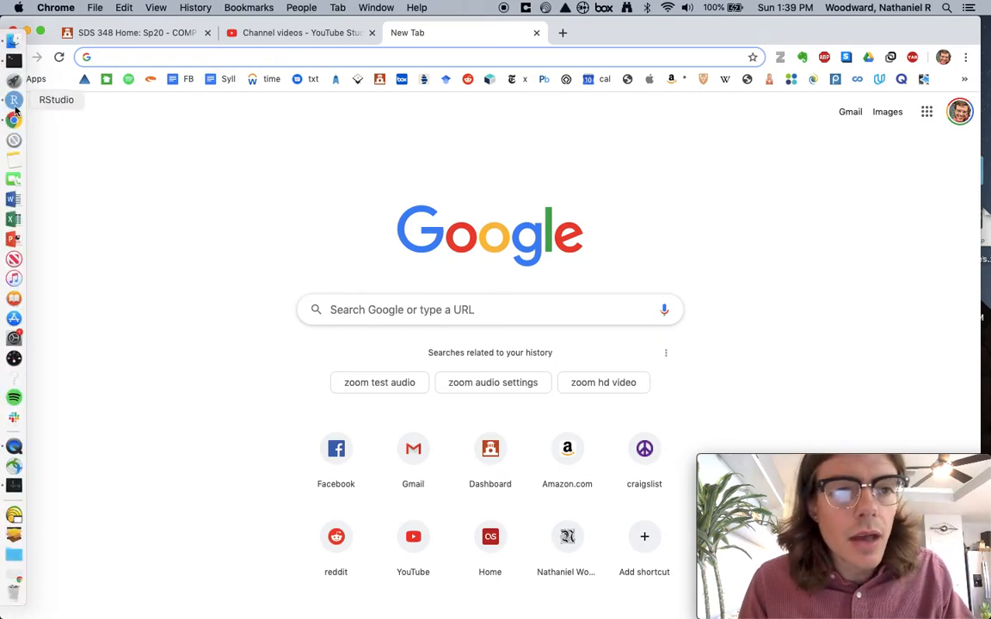
left_click(13, 100)
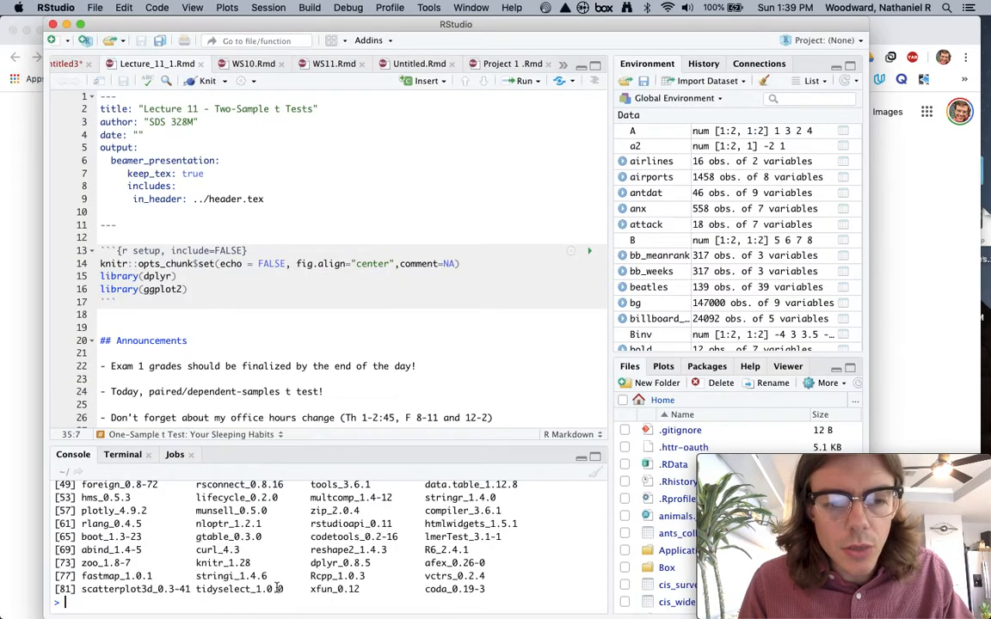
left_click(593, 475)
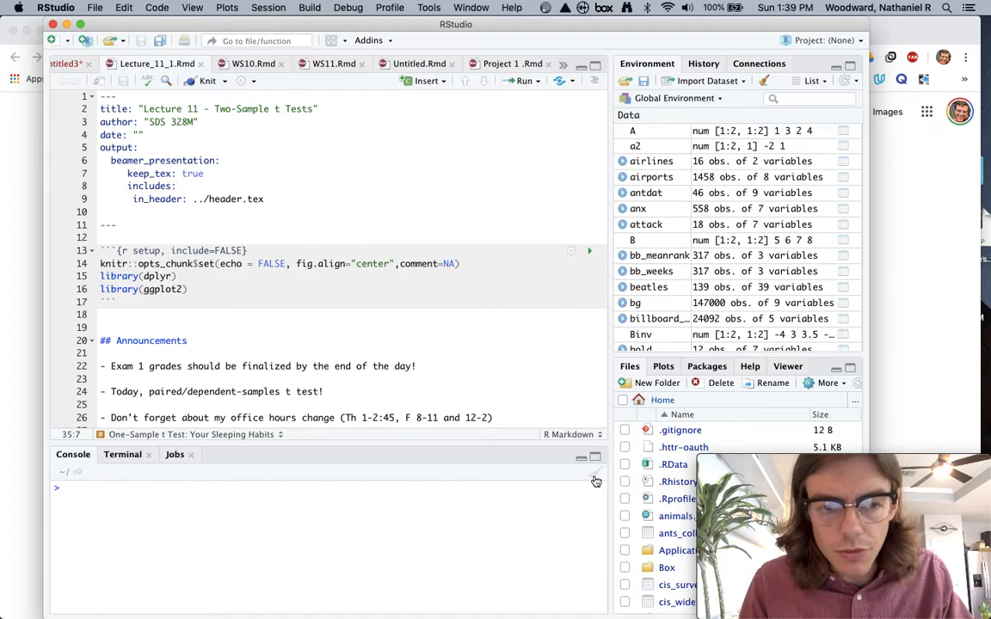
Run R.Version() in the console and examine the version string in its output.
left_click(255, 605)
type("R.Version()")
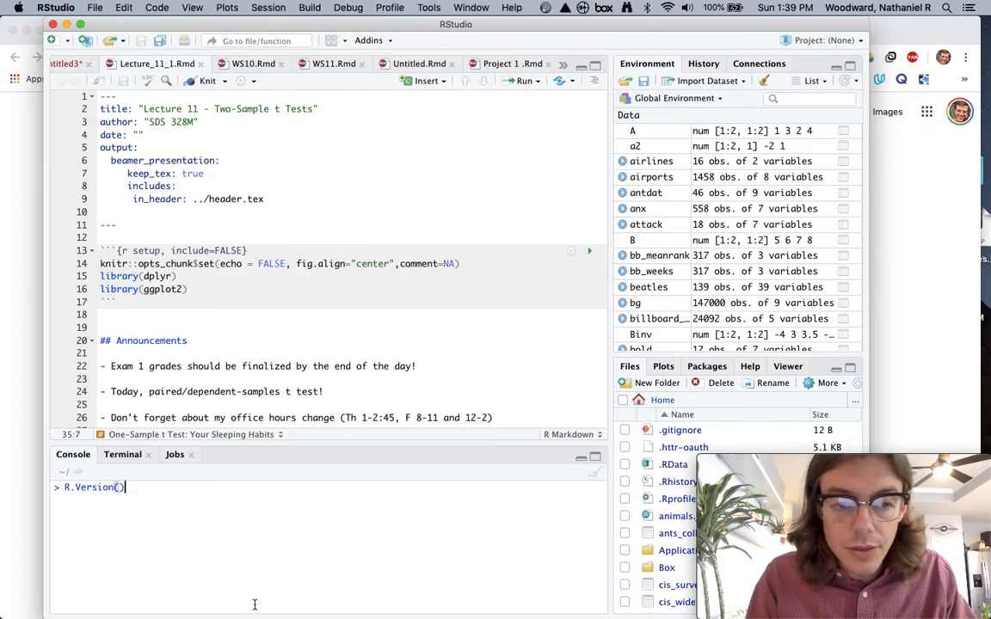
key("Return")
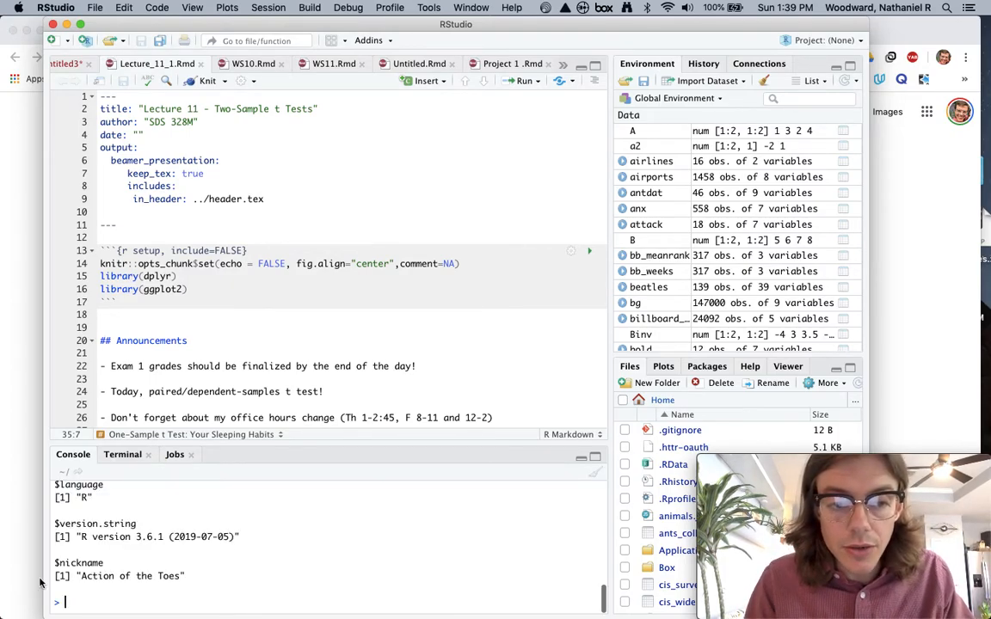
left_click_drag(75, 536, 244, 536)
left_click_drag(184, 545, 163, 537)
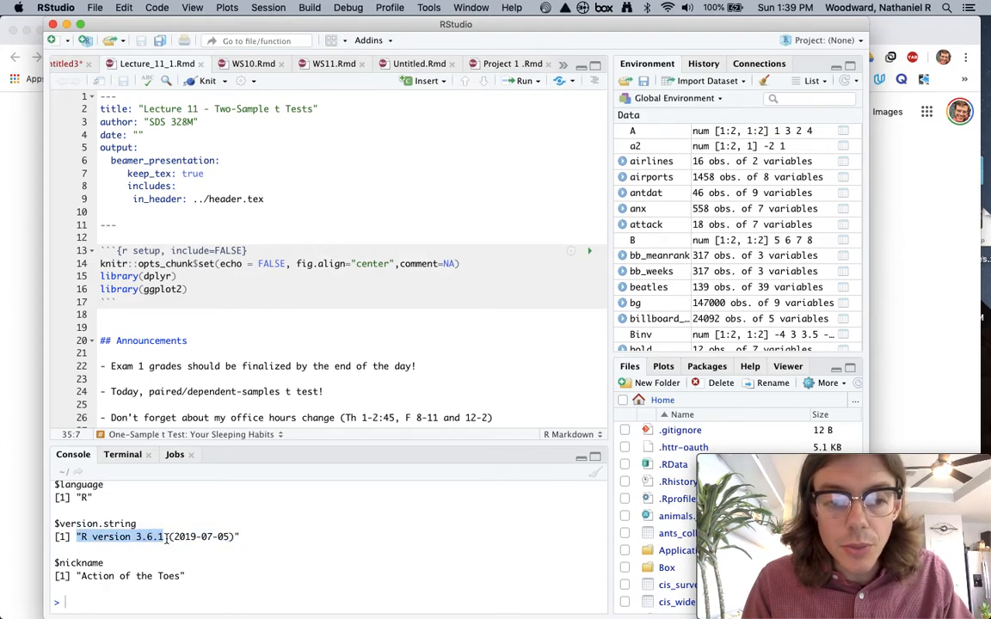
left_click(152, 538)
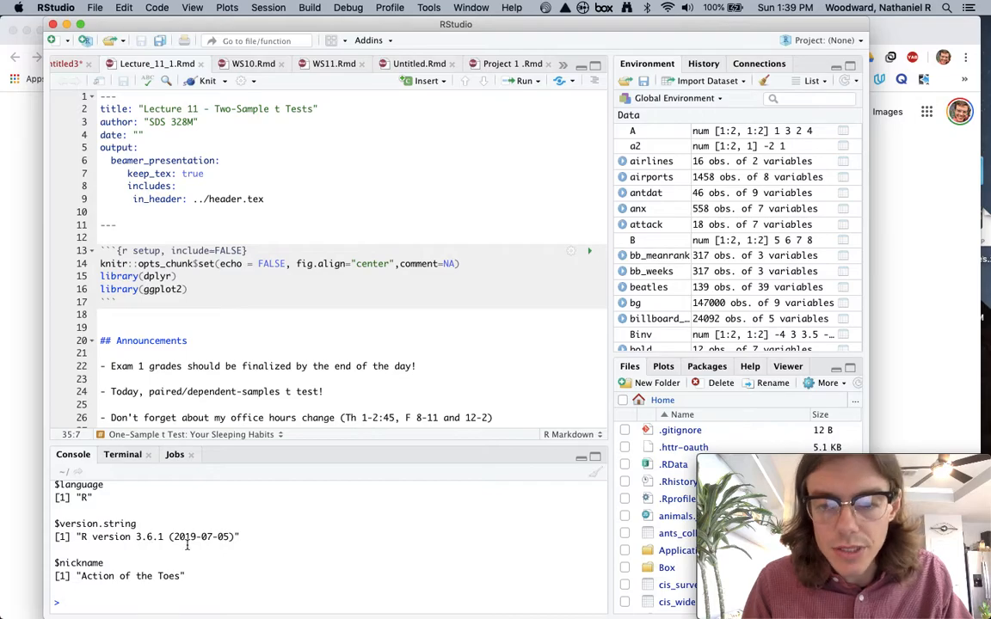
scroll(185, 546, "up", 5)
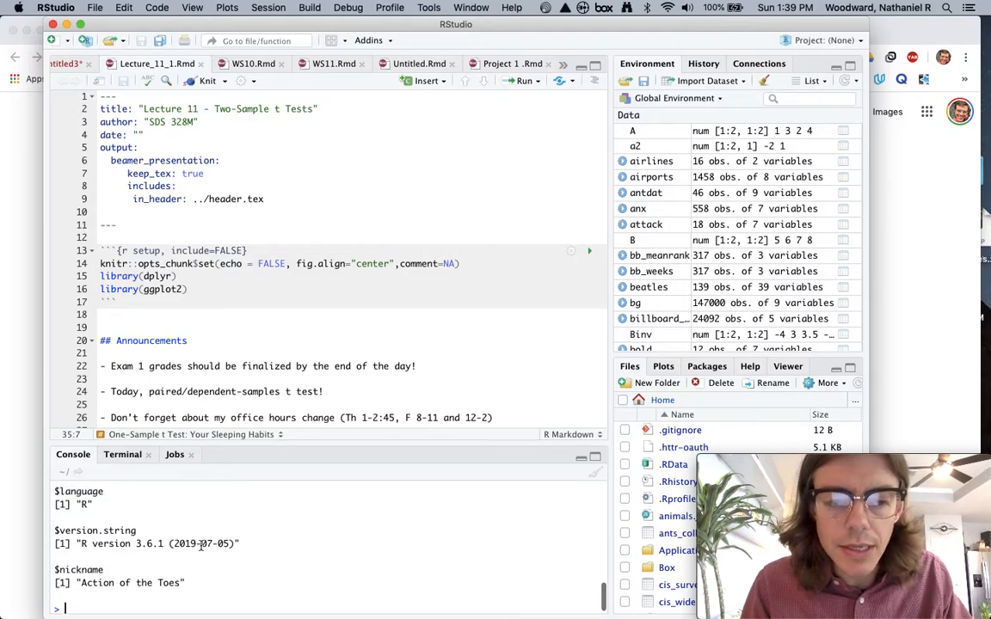
type("f")
key("BackSpace")
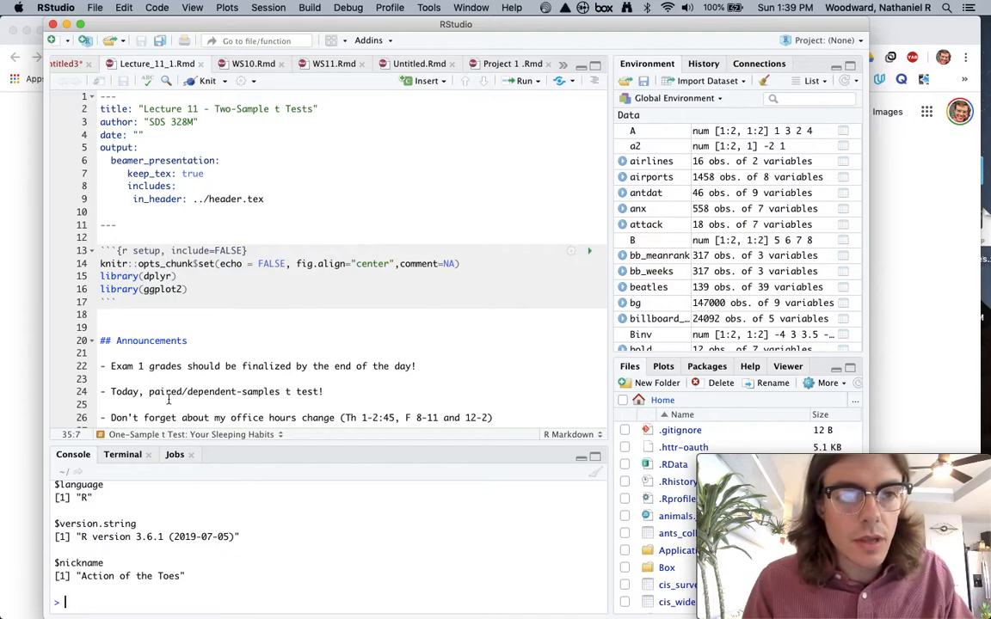
Show the About RStudio information, highlight the RStudio version number, and close it.
left_click(50, 9)
left_click(68, 24)
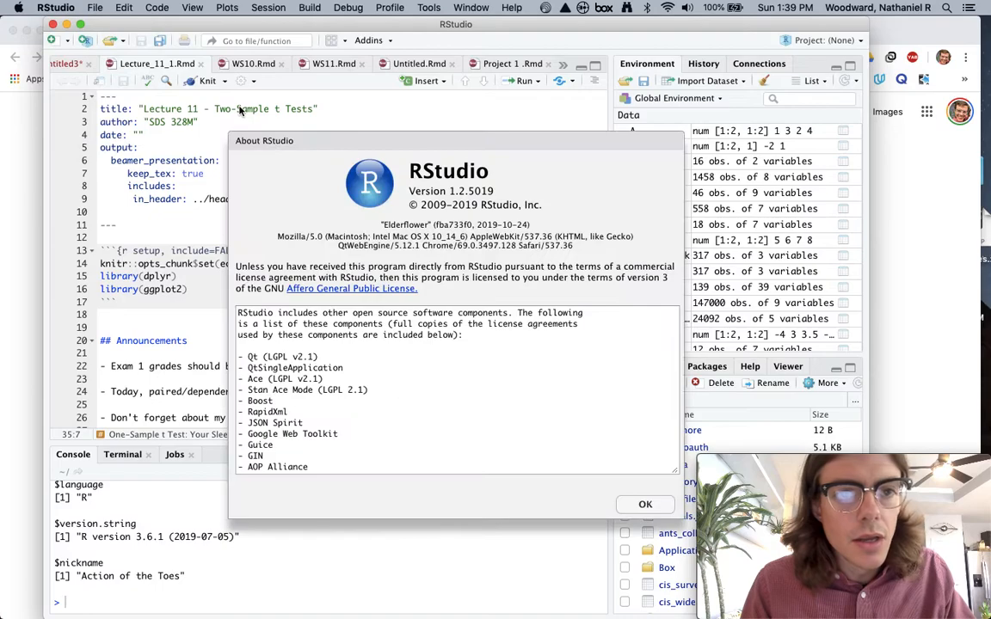
left_click_drag(464, 193, 448, 191)
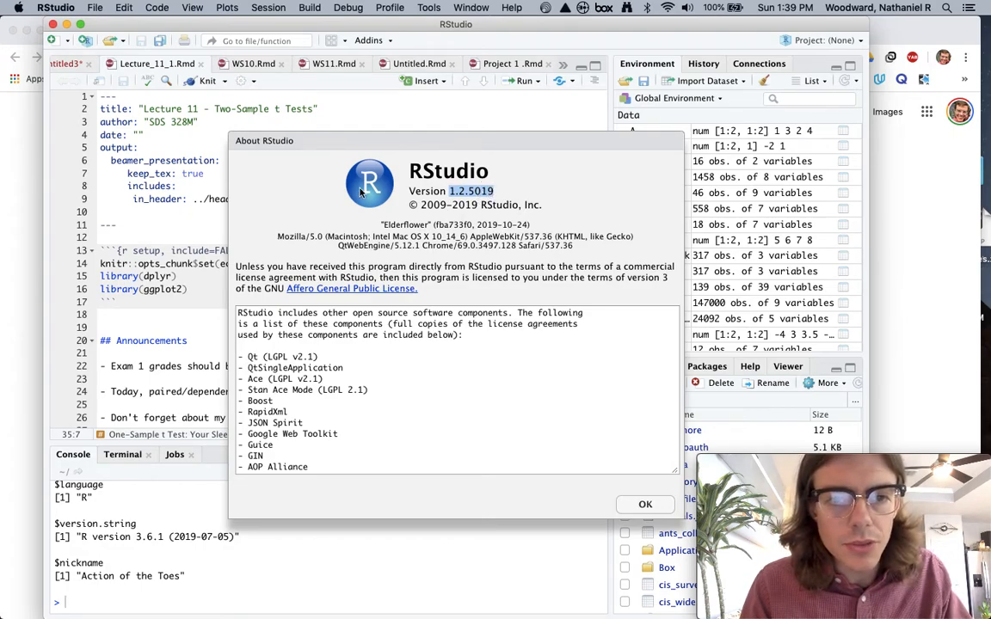
left_click(645, 504)
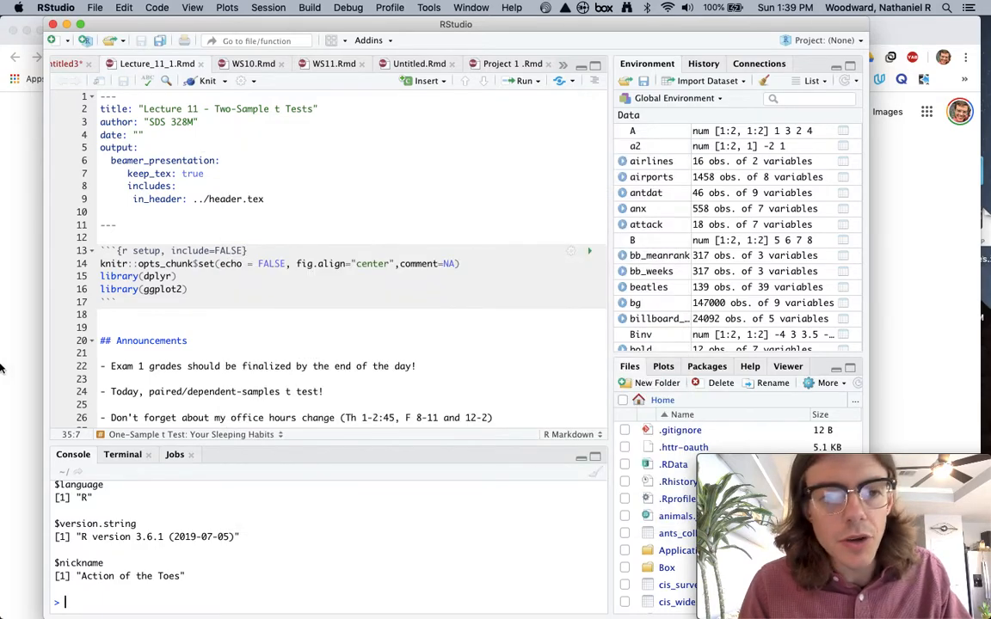
Reopen the About RStudio information to review the version once more, and close it.
mouse_move(10, 258)
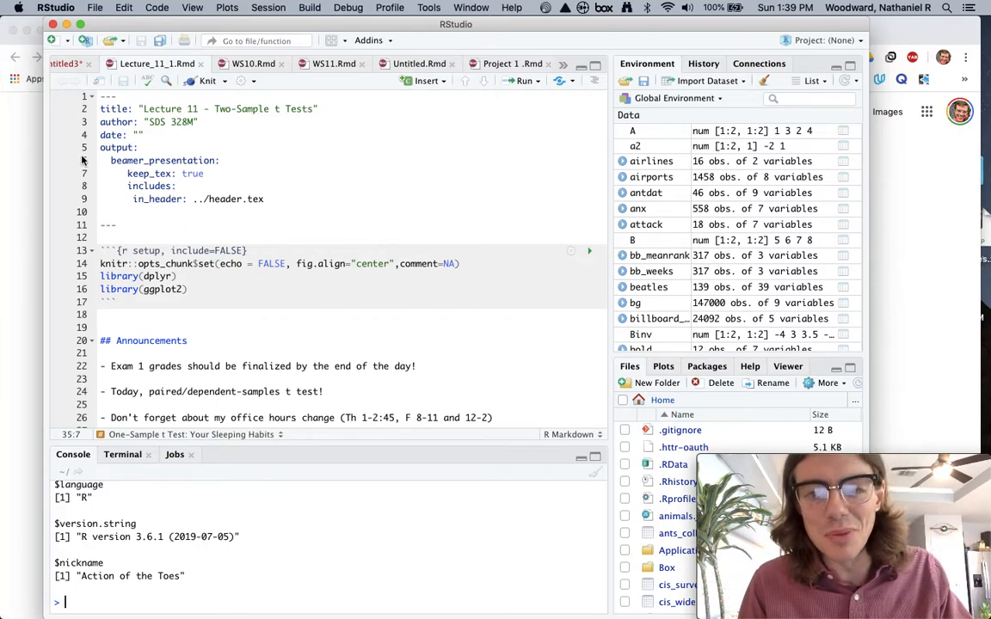
mouse_move(3, 122)
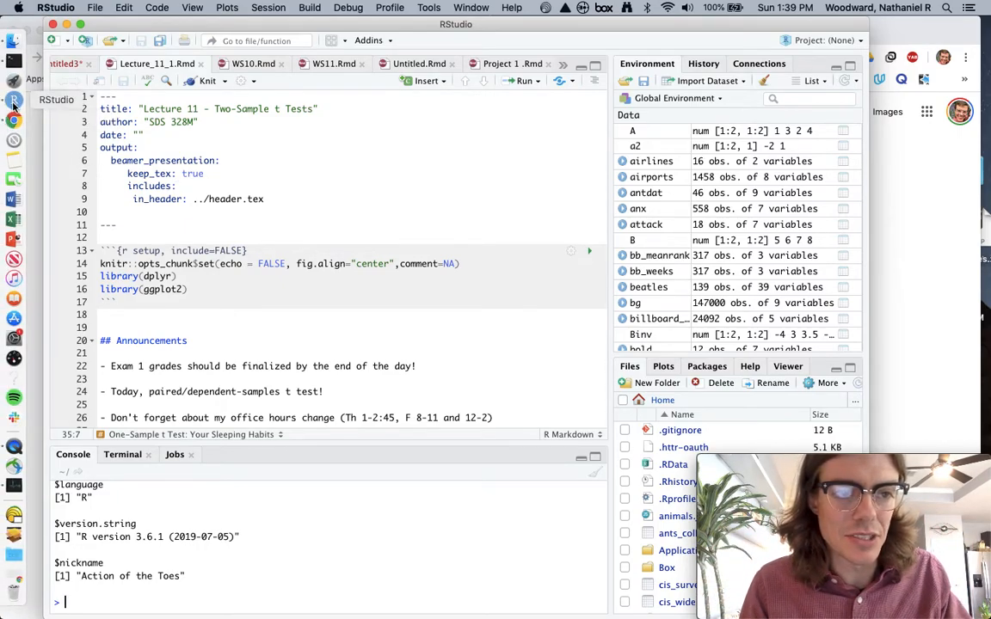
left_click(67, 8)
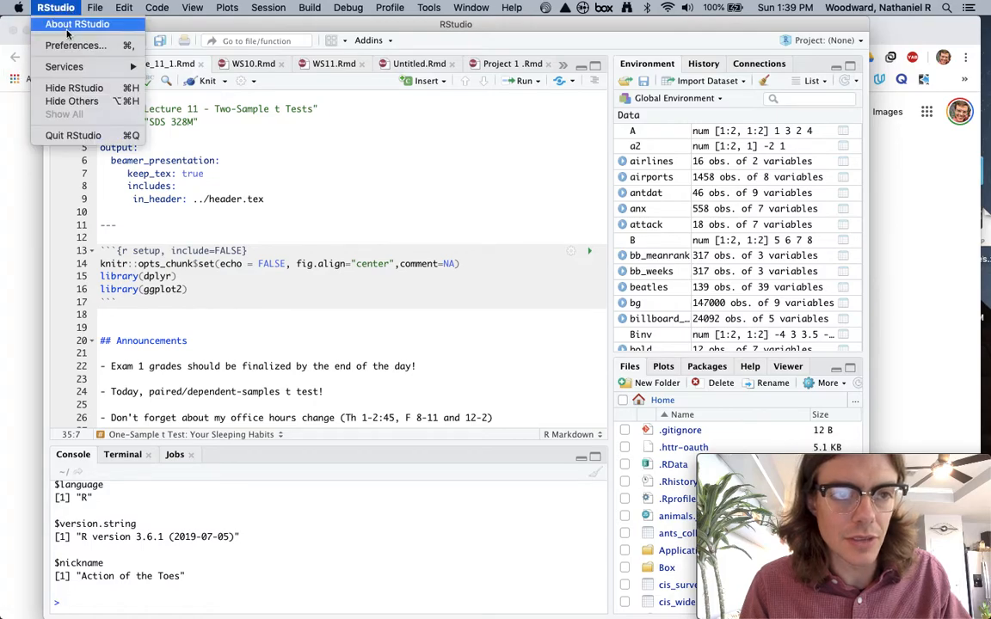
left_click(62, 29)
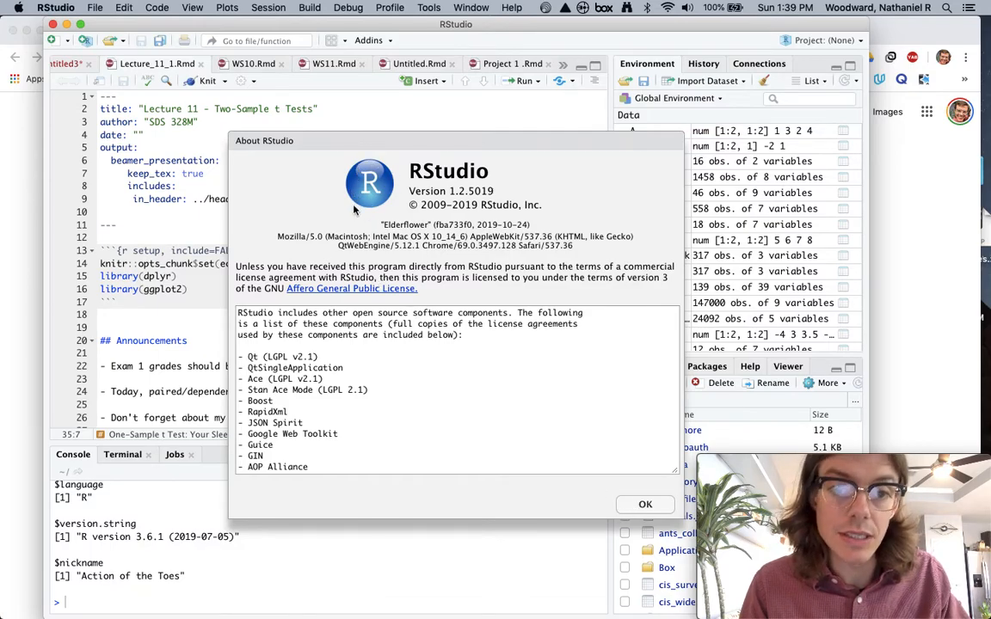
left_click(645, 505)
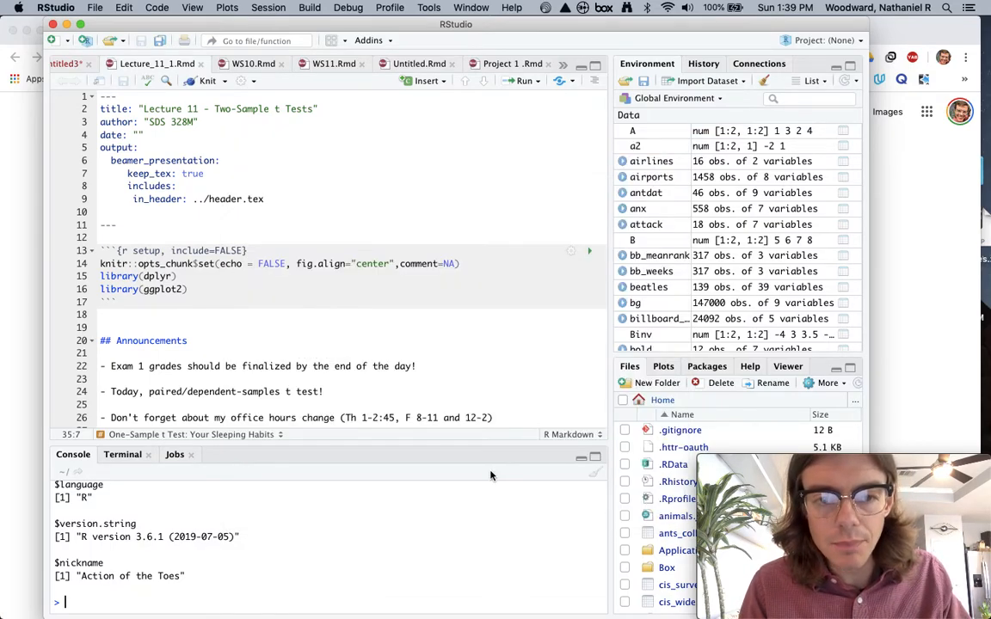
Switch to Chrome and go to cran.revolutionanalytics.com.
left_click(887, 365)
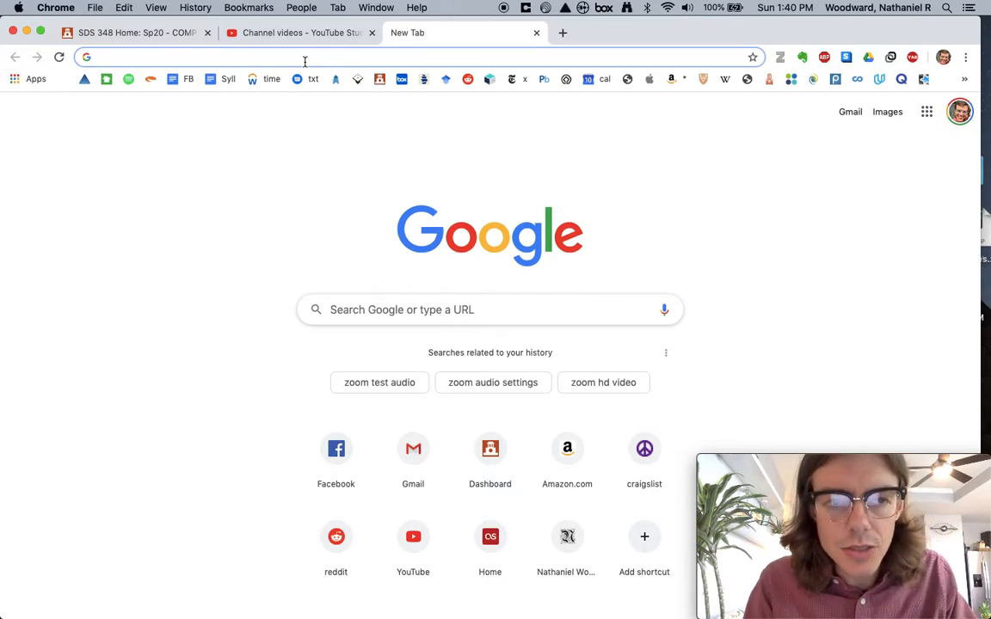
type("cran.re")
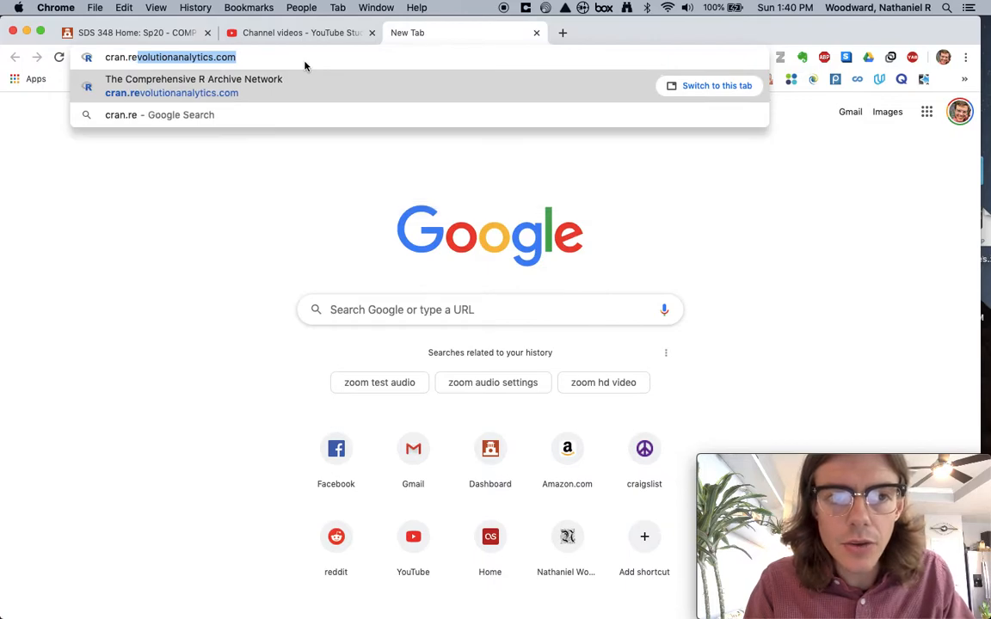
type("volutionanalytics.")
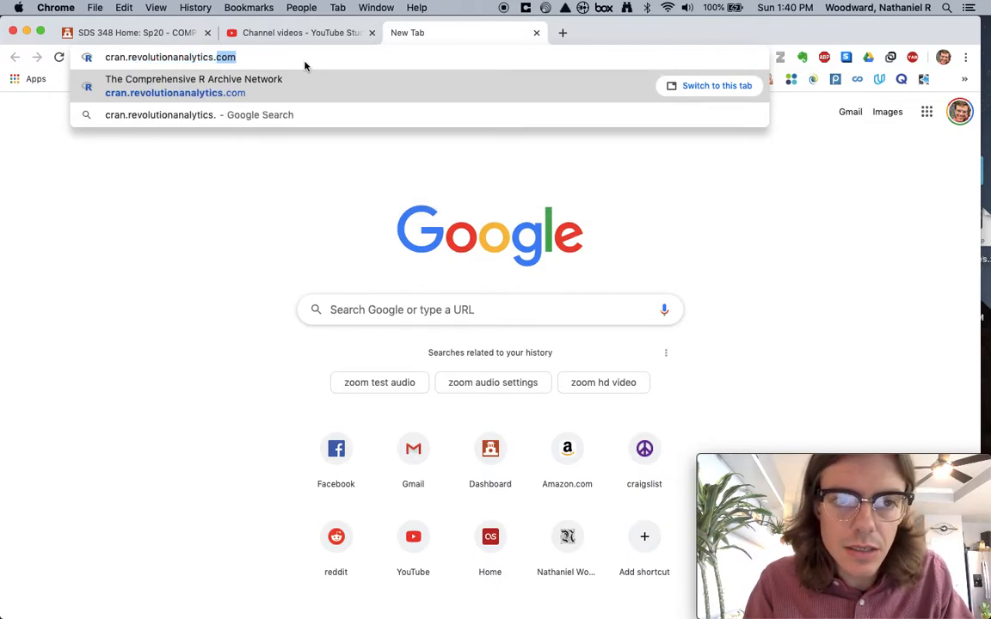
type("com")
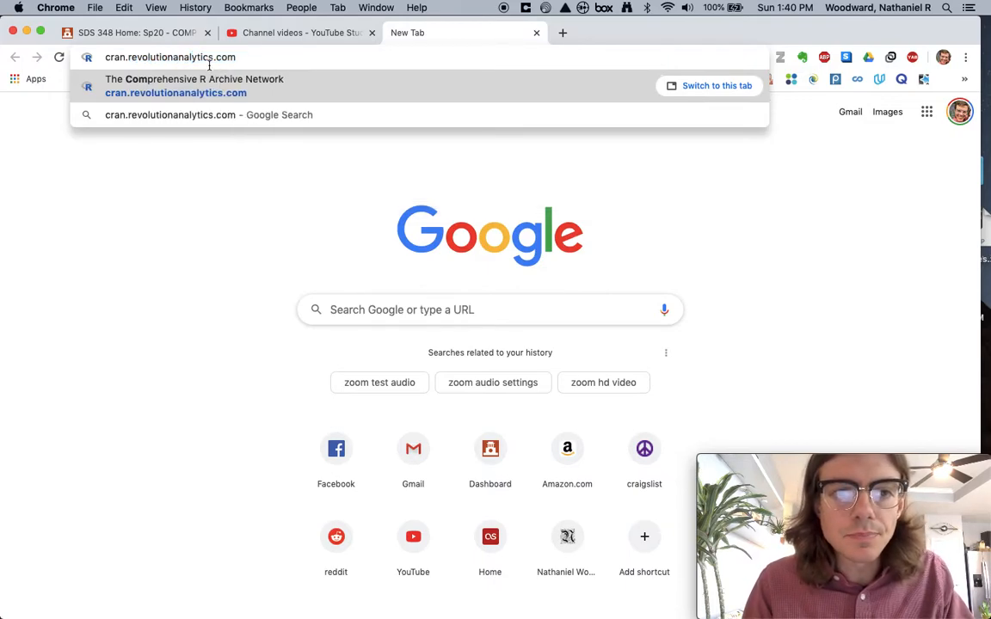
key("Return")
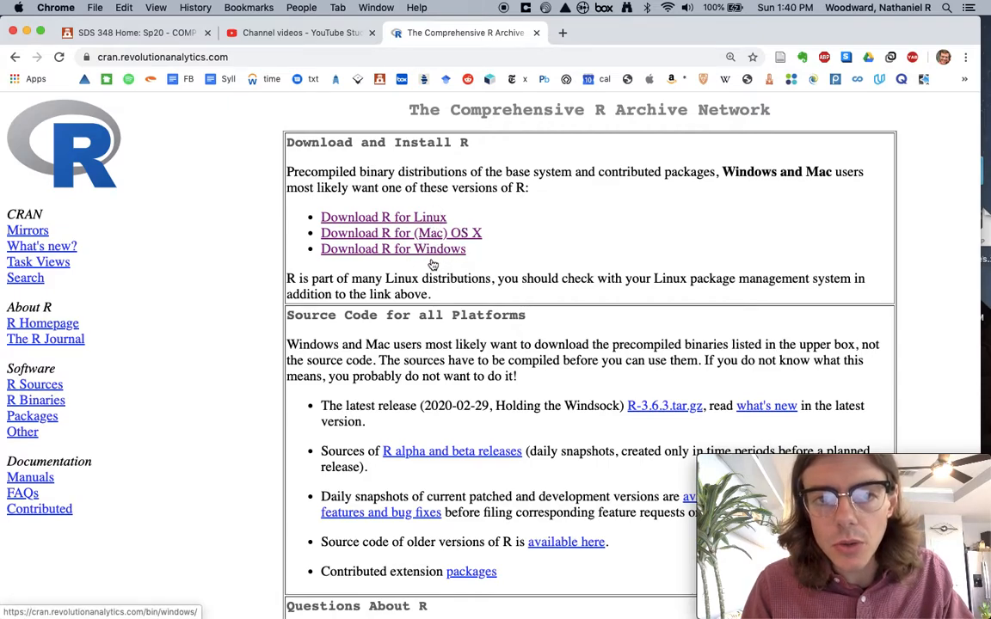
Download the notarized Catalina package R-3.6.3.pkg from the R for Mac OS X page.
left_click(401, 234)
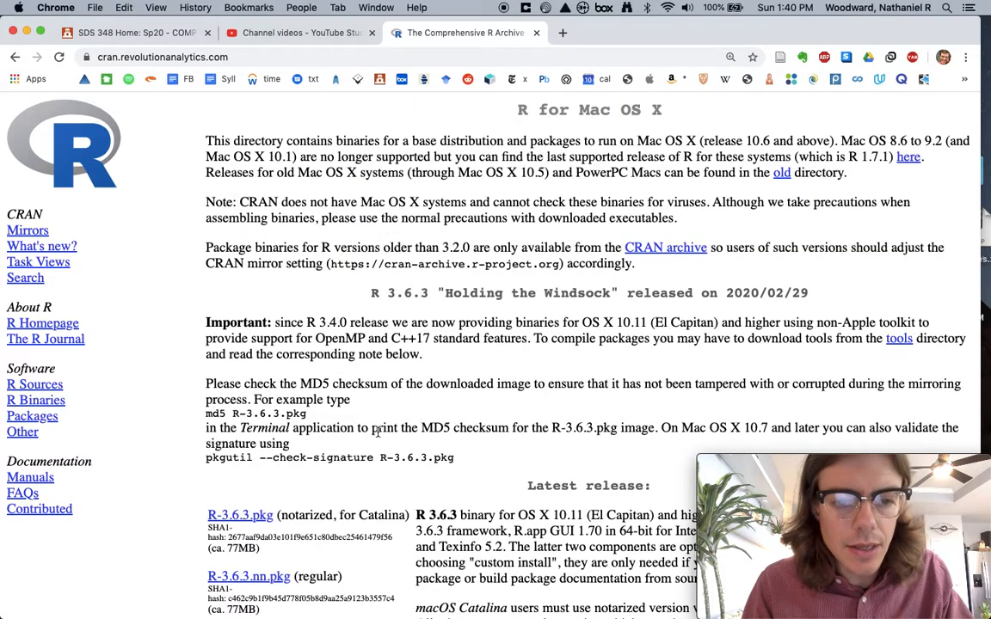
scroll(344, 387, "down", 5)
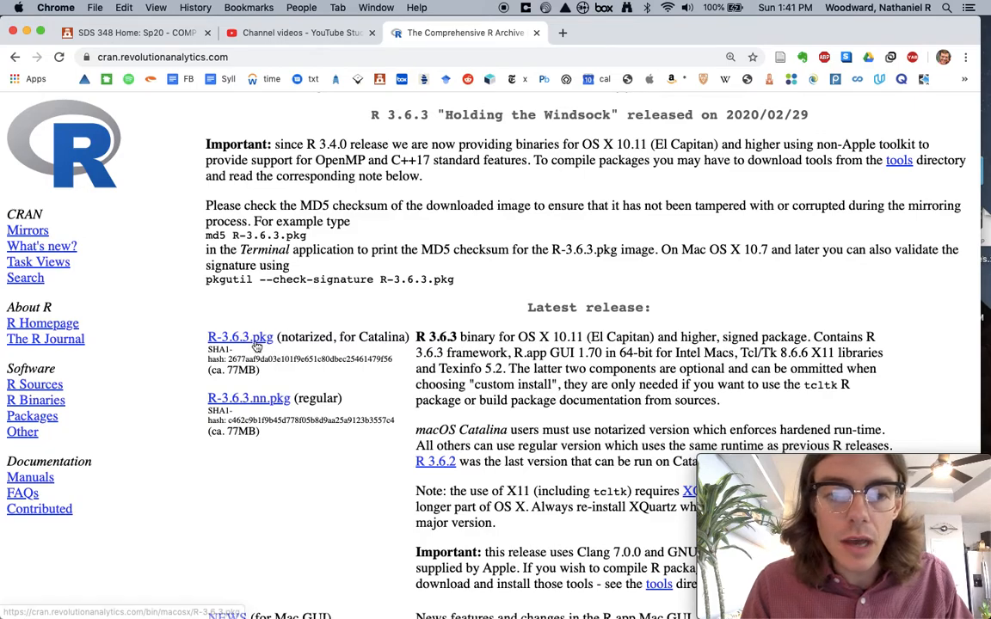
left_click(255, 341)
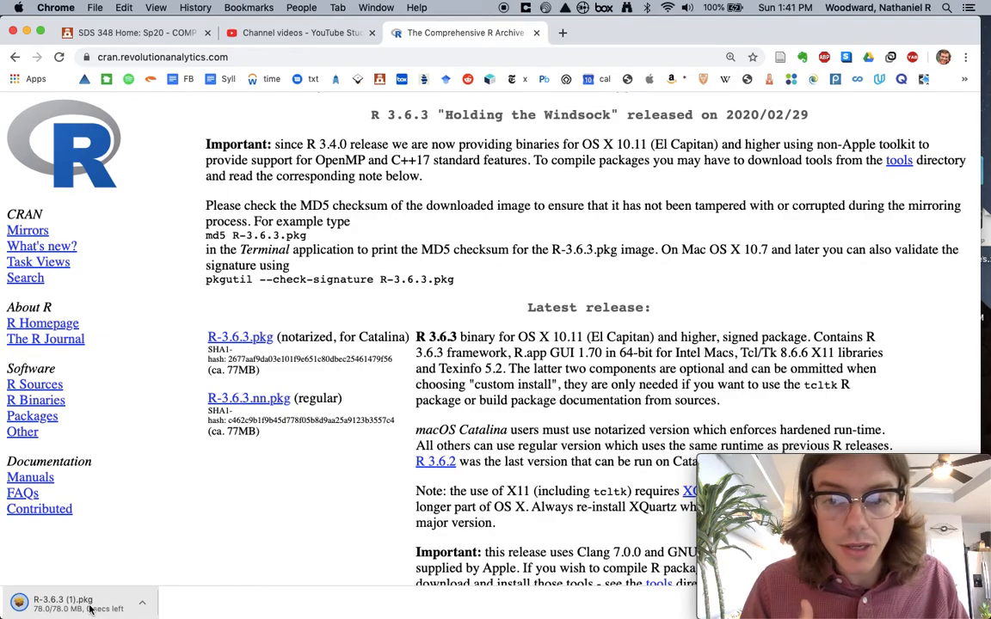
Launch the downloaded R 3.6.3 installer, accept the license agreement, and close the installer at the destination selection.
left_click(89, 606)
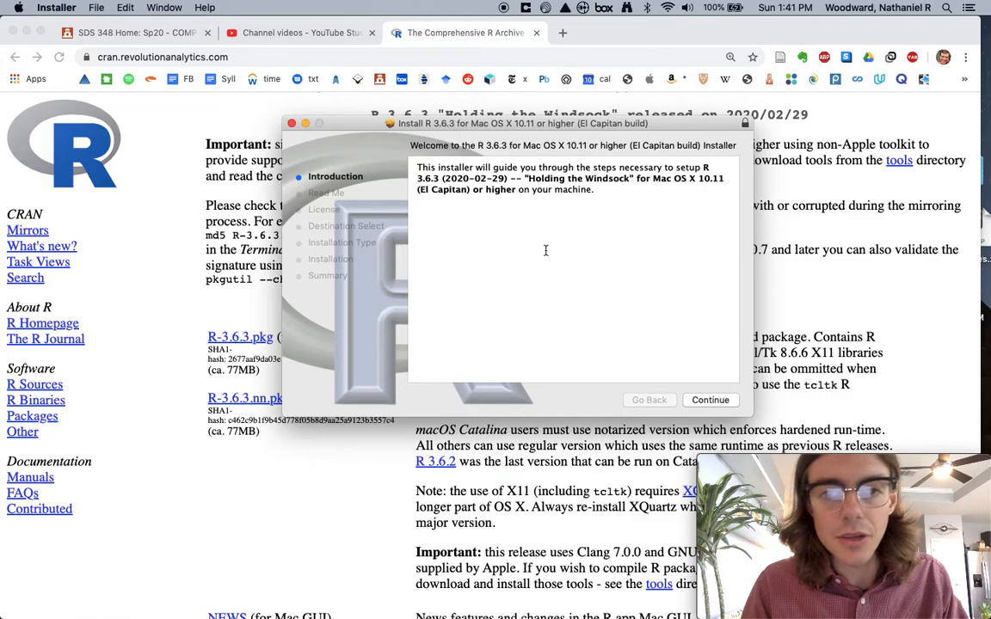
left_click(711, 401)
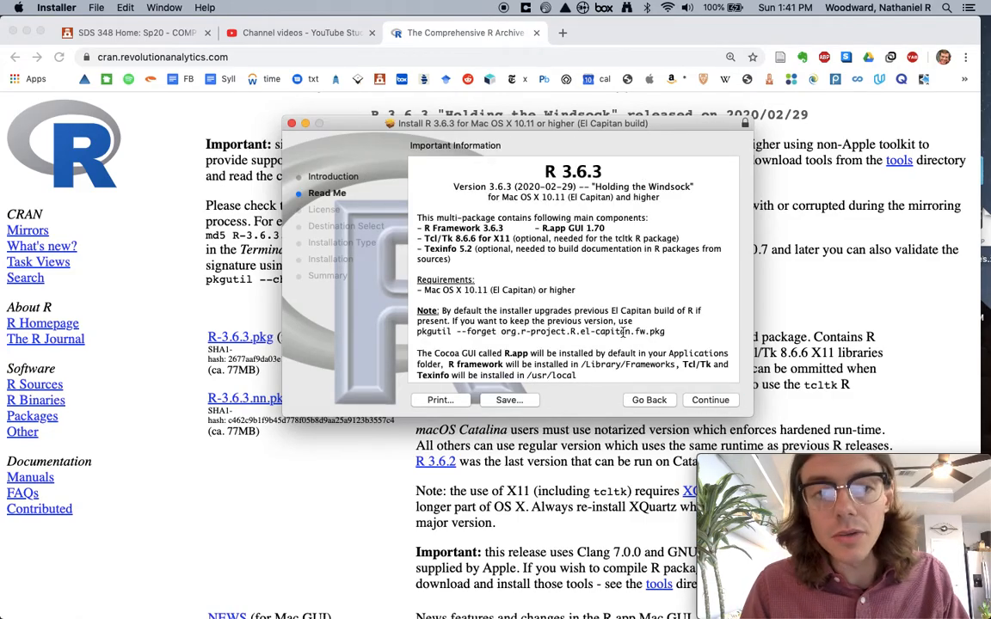
left_click(711, 401)
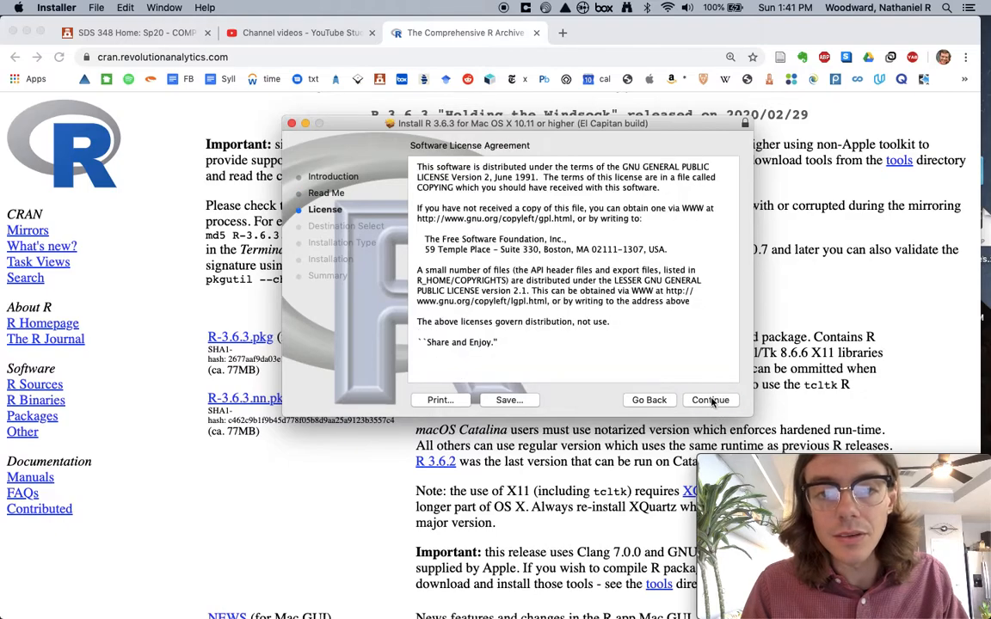
left_click(710, 401)
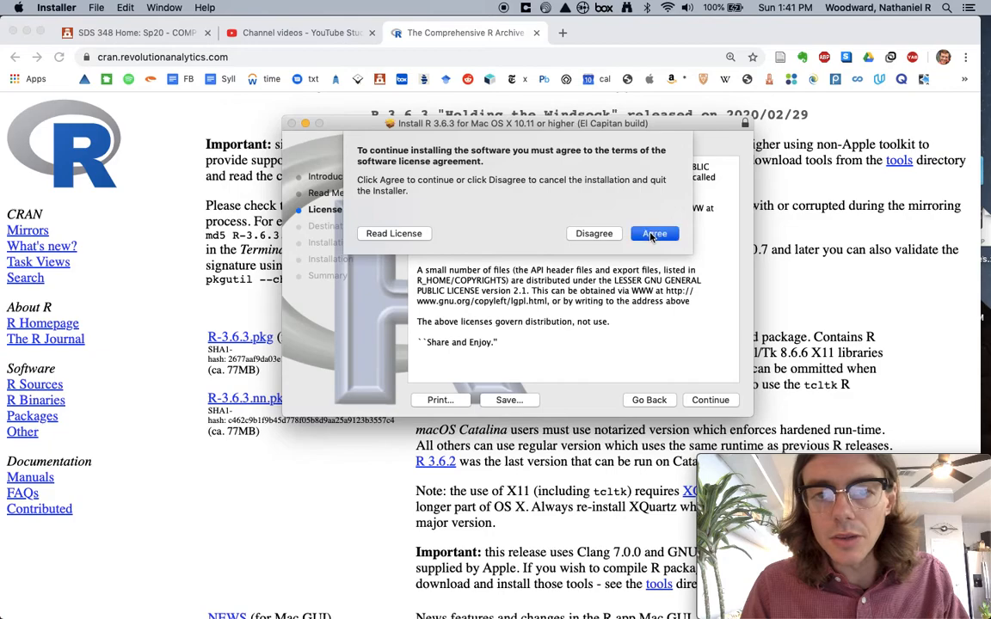
left_click(654, 234)
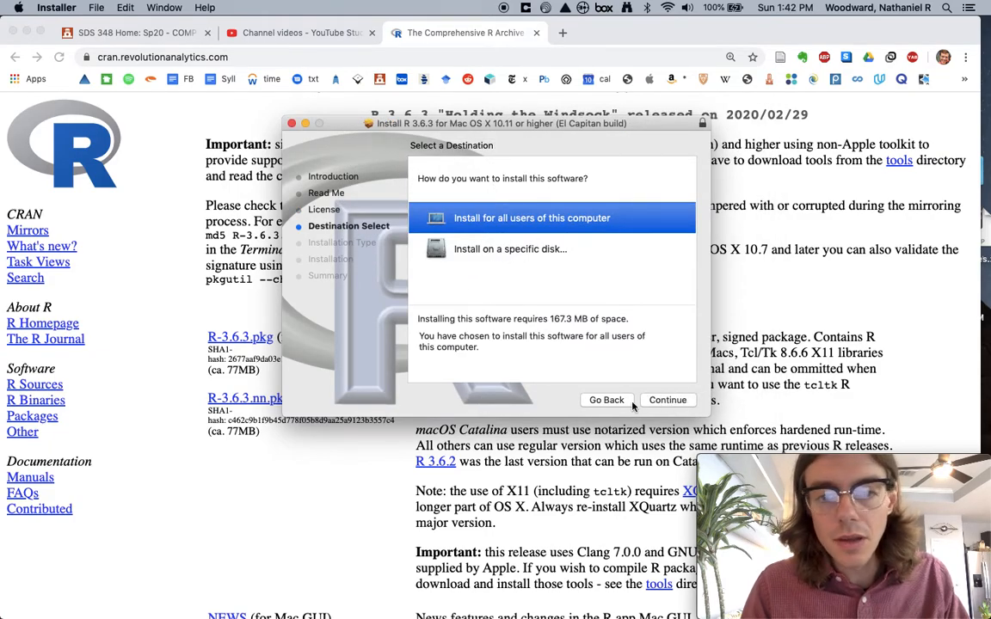
left_click(292, 124)
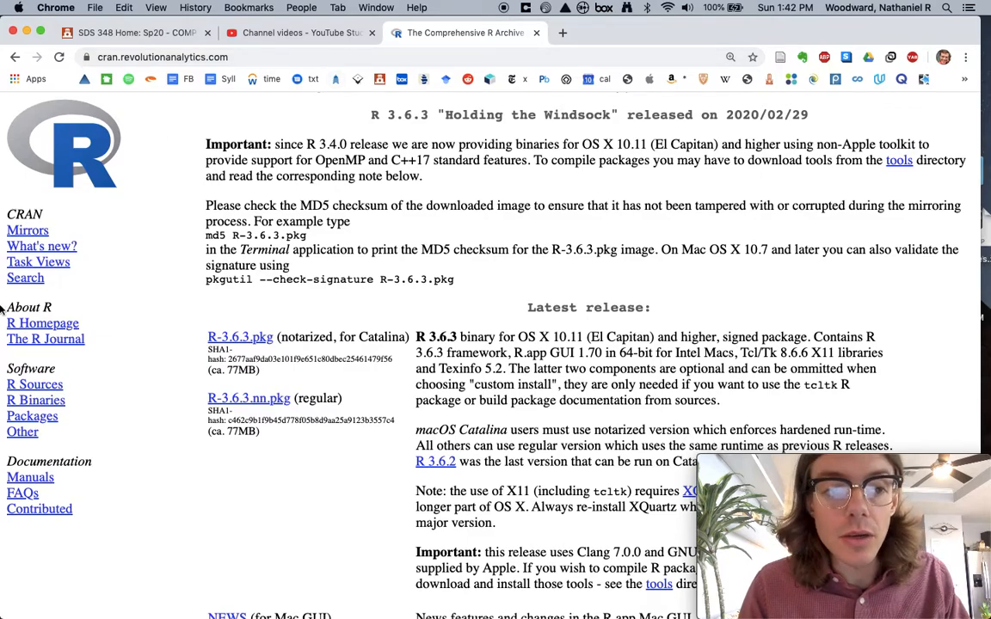
Switch to RStudio and restart the R session.
mouse_move(7, 198)
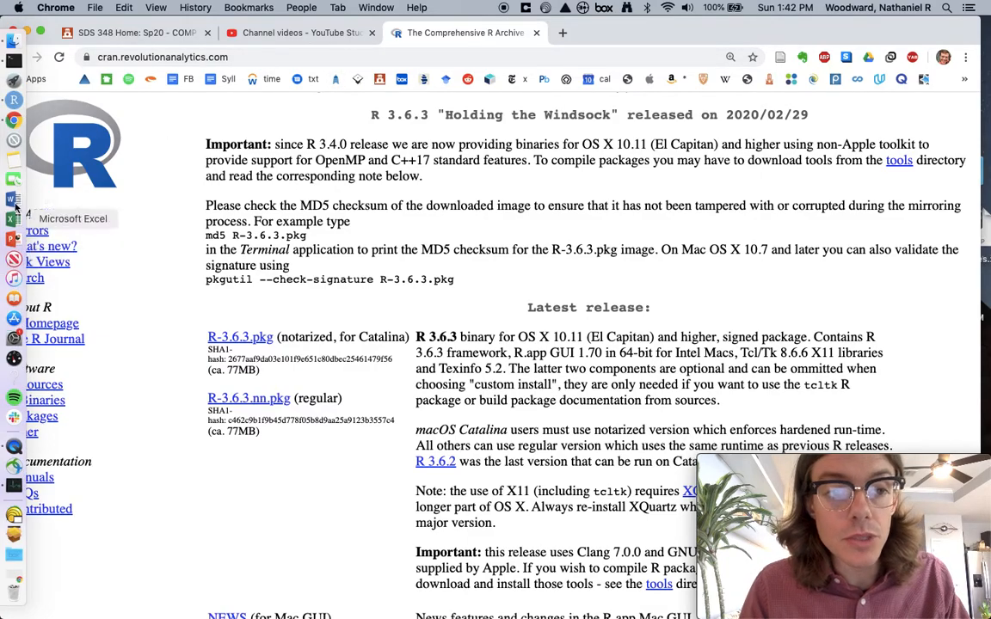
left_click(14, 102)
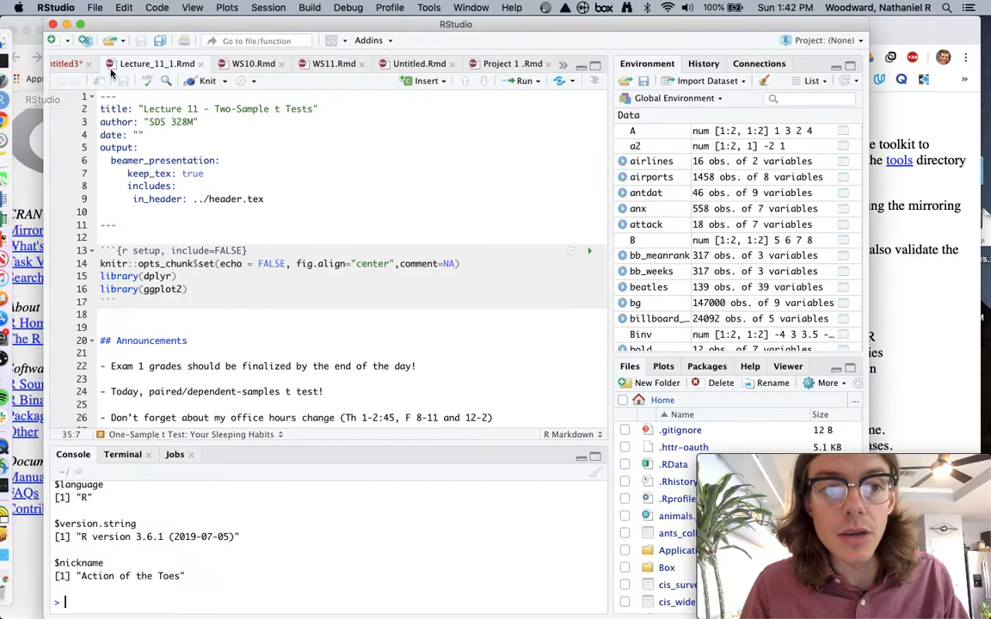
left_click(268, 8)
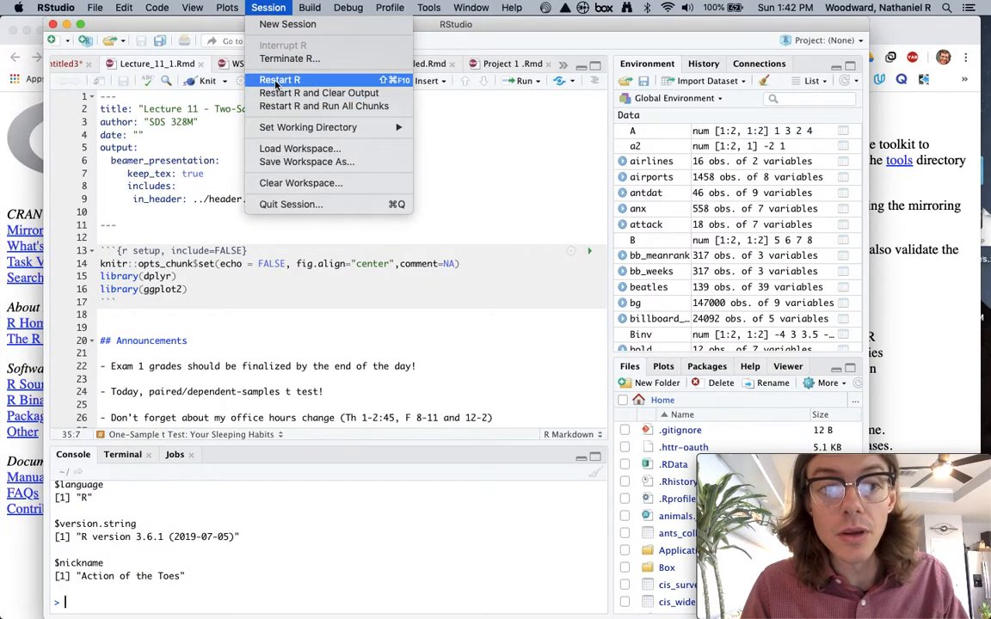
left_click(273, 80)
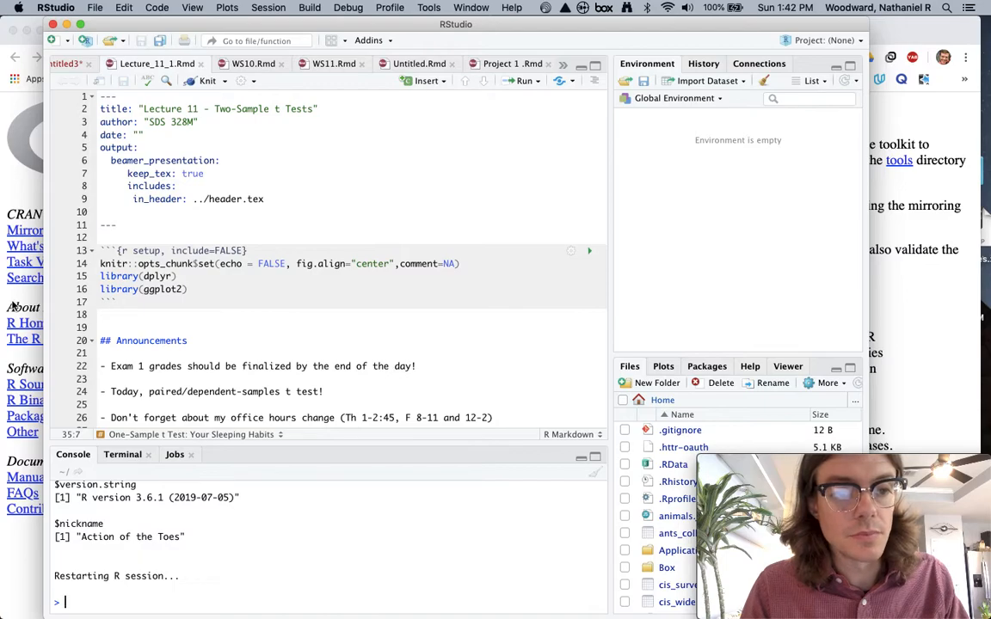
Return to Chrome, search for "download rstudio", and open the Download RStudio page on rstudio.com.
left_click(21, 269)
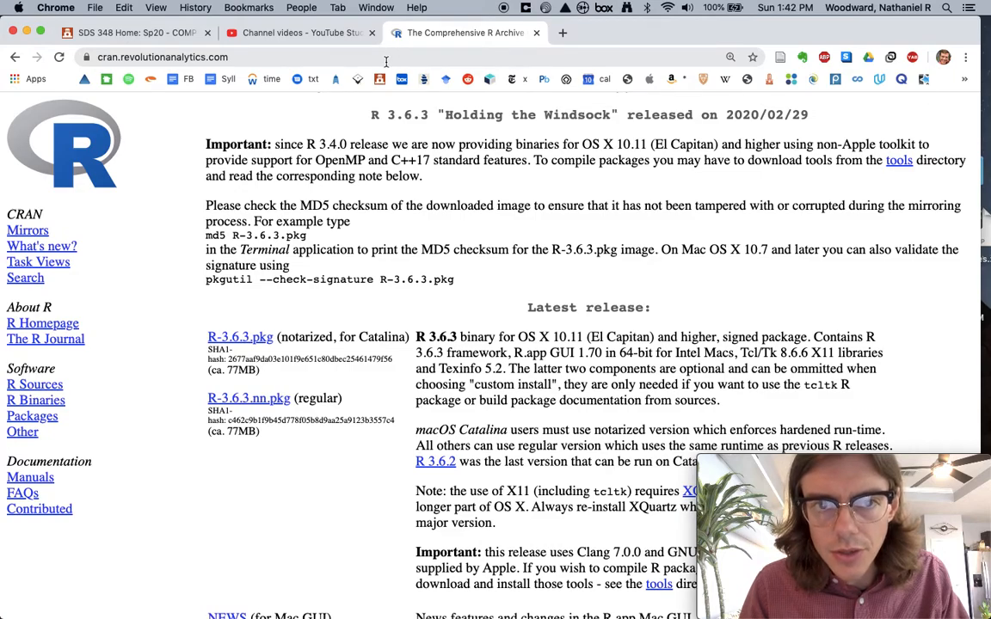
double_click(191, 56)
left_click(191, 56)
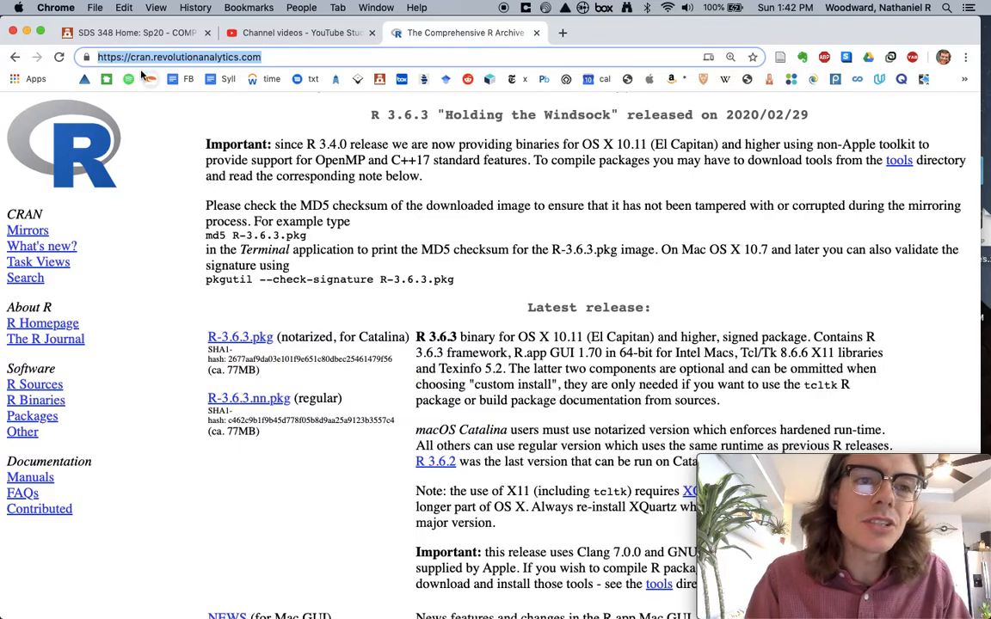
type("download r")
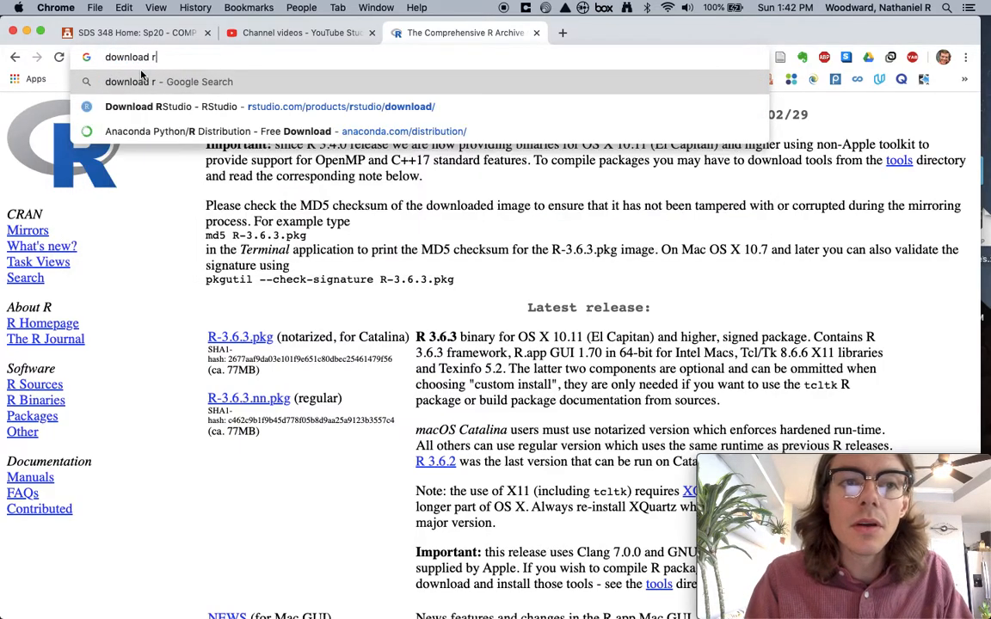
type("studio")
key("Return")
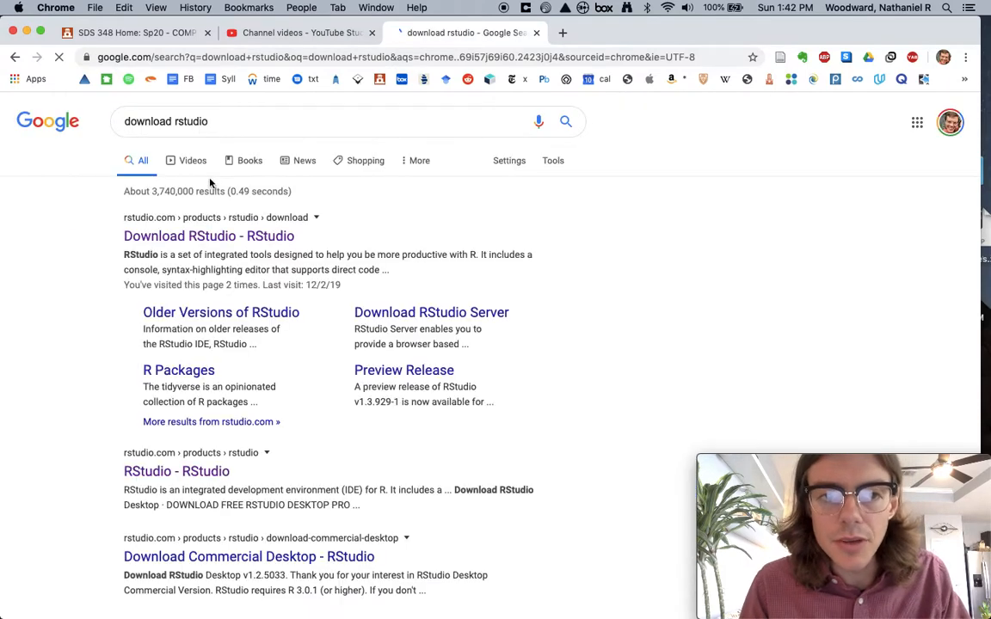
left_click(198, 239)
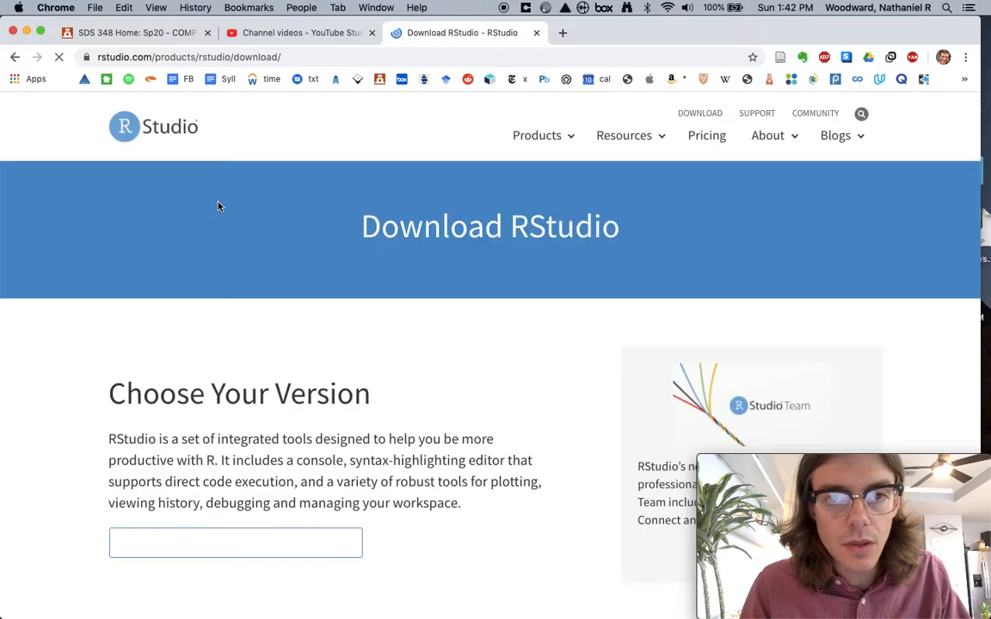
Choose the free open-source RStudio Desktop edition and download RStudio 1.2.5033 for Mac.
scroll(290, 303, "down", 6)
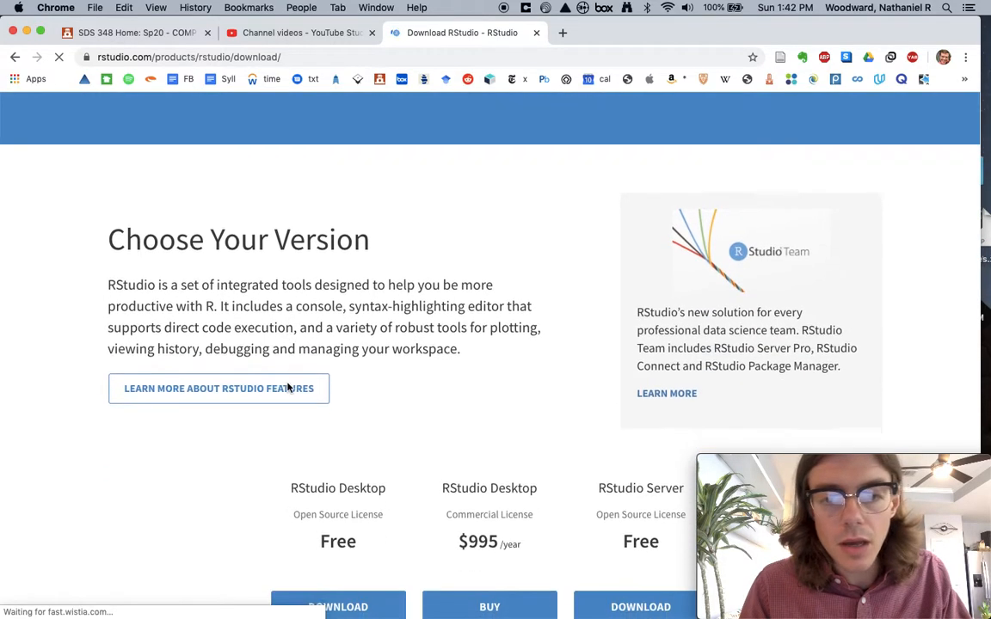
left_click(327, 463)
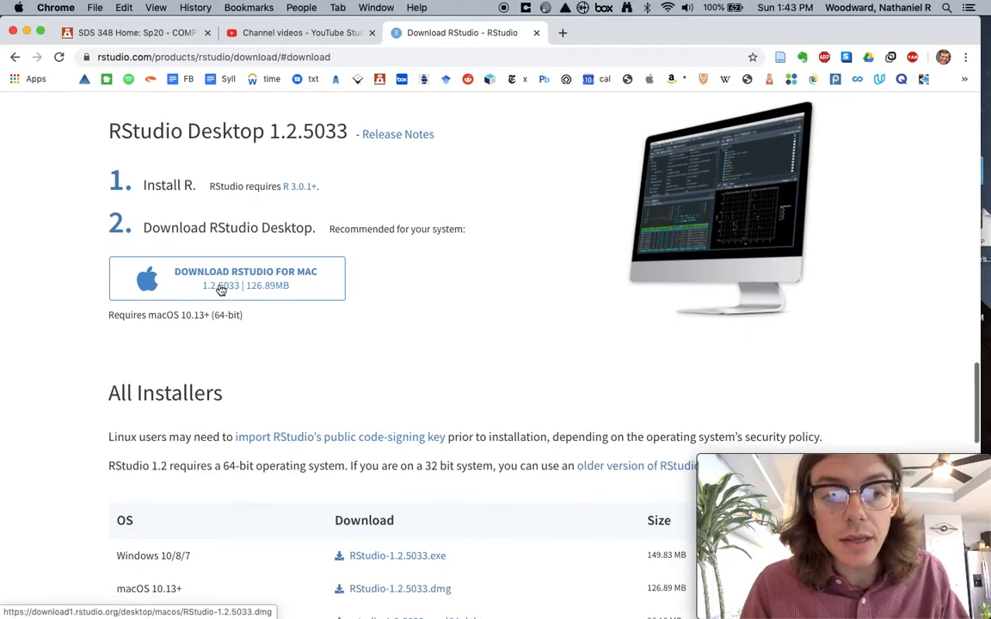
scroll(220, 291, "down", 2)
scroll(221, 291, "up", 1)
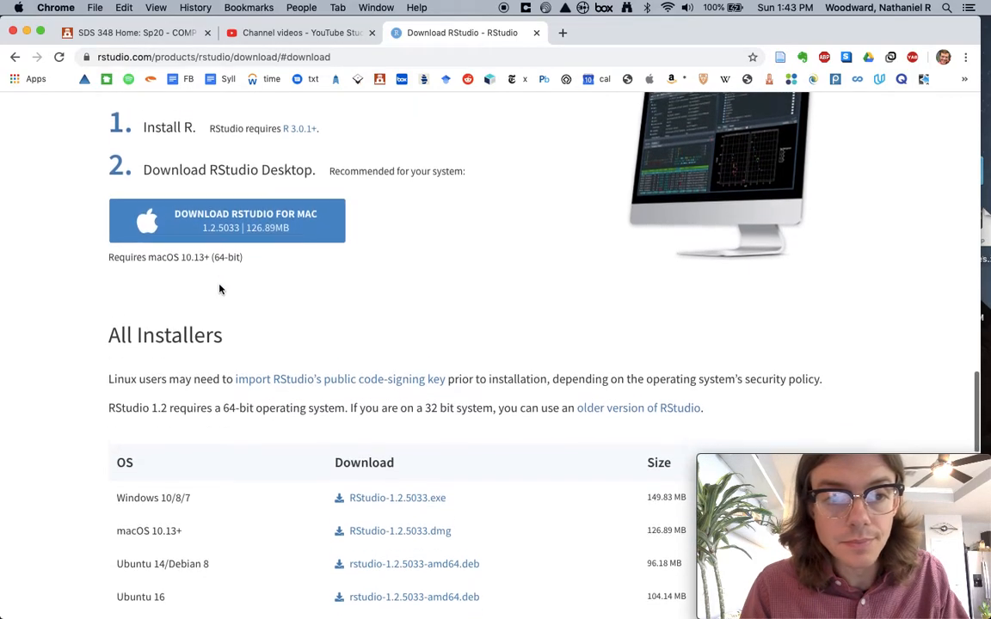
scroll(220, 289, "down", 1)
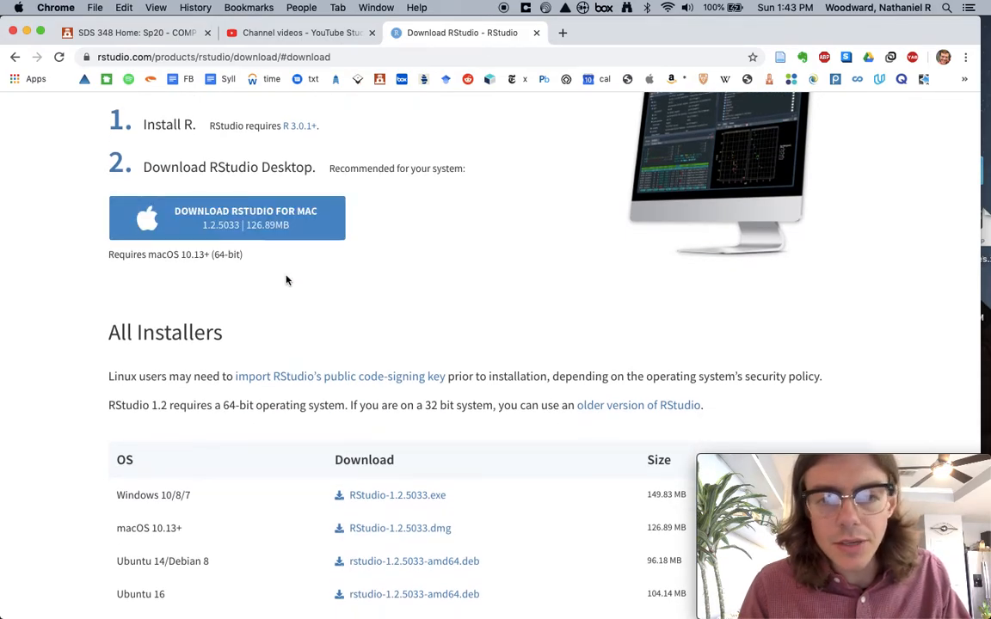
scroll(286, 280, "down", 1)
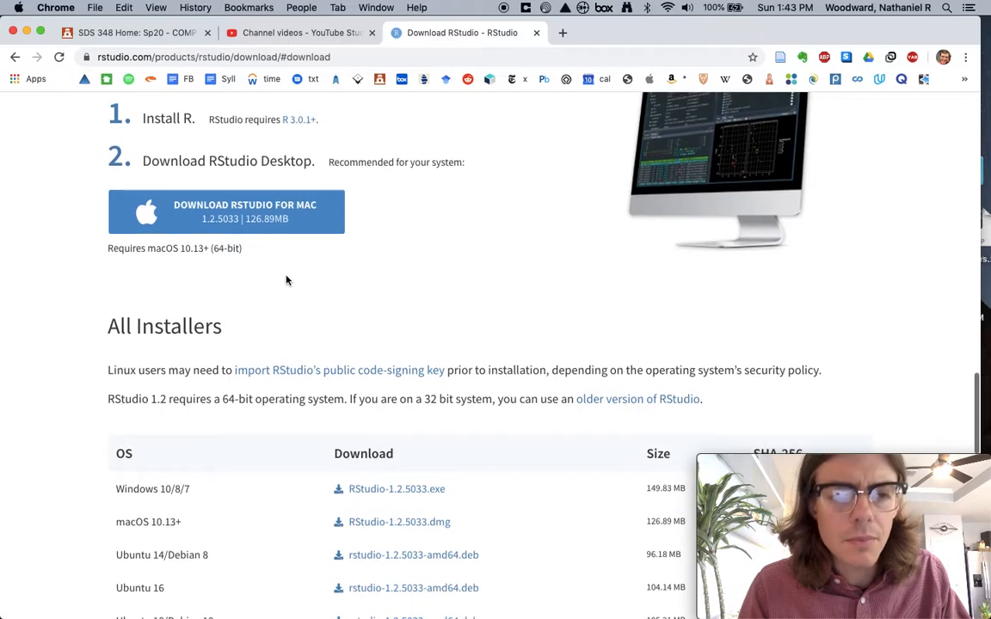
scroll(286, 281, "up", 1)
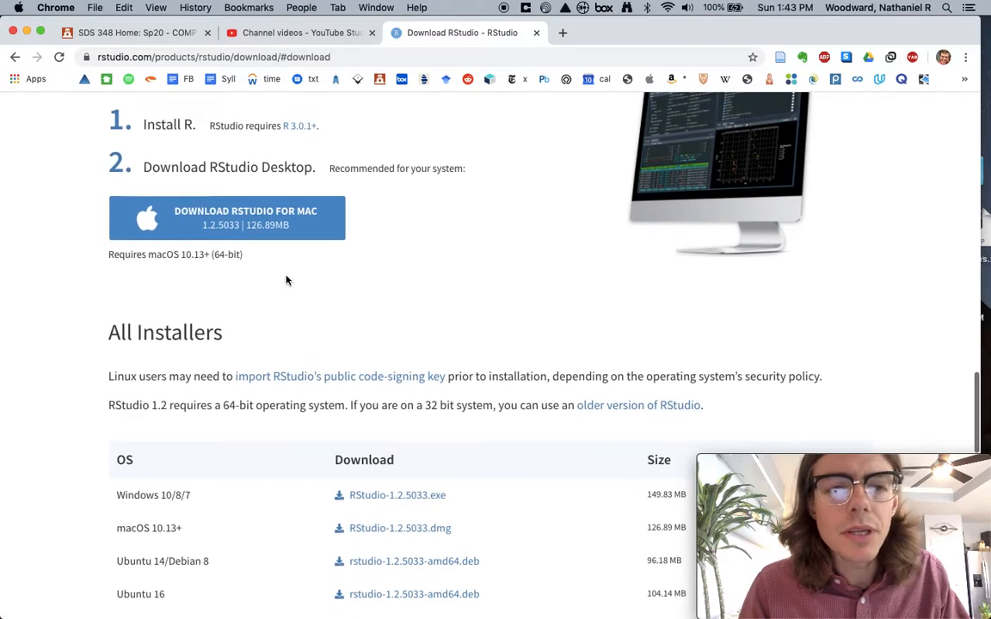
left_click(285, 225)
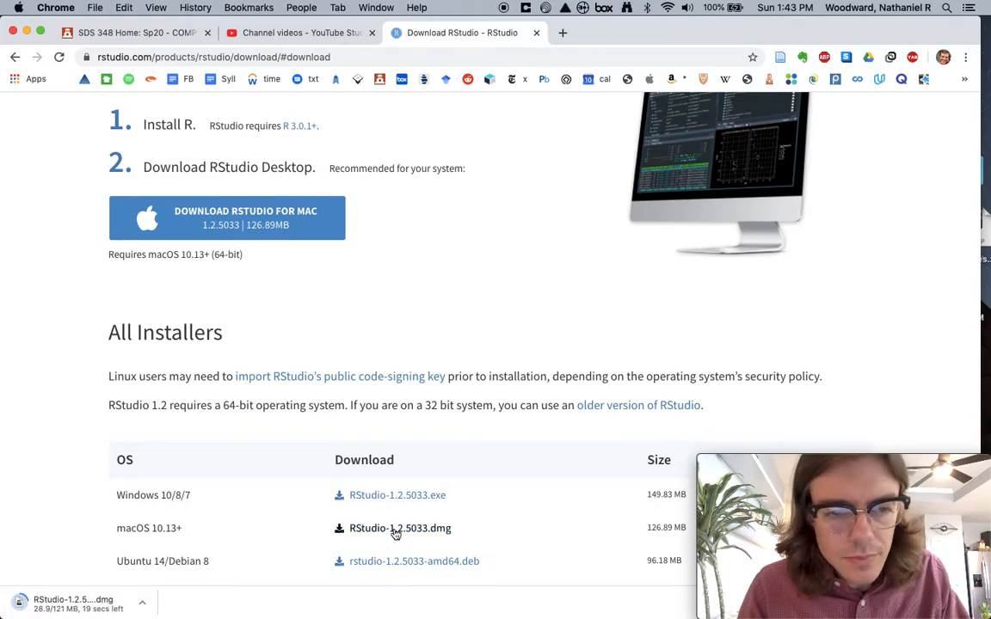
Look over the list of all installers while the download runs, and open the downloaded RStudio-1.2.5033.dmg.
scroll(436, 460, "down", 2)
scroll(436, 461, "up", 5)
scroll(436, 460, "down", 5)
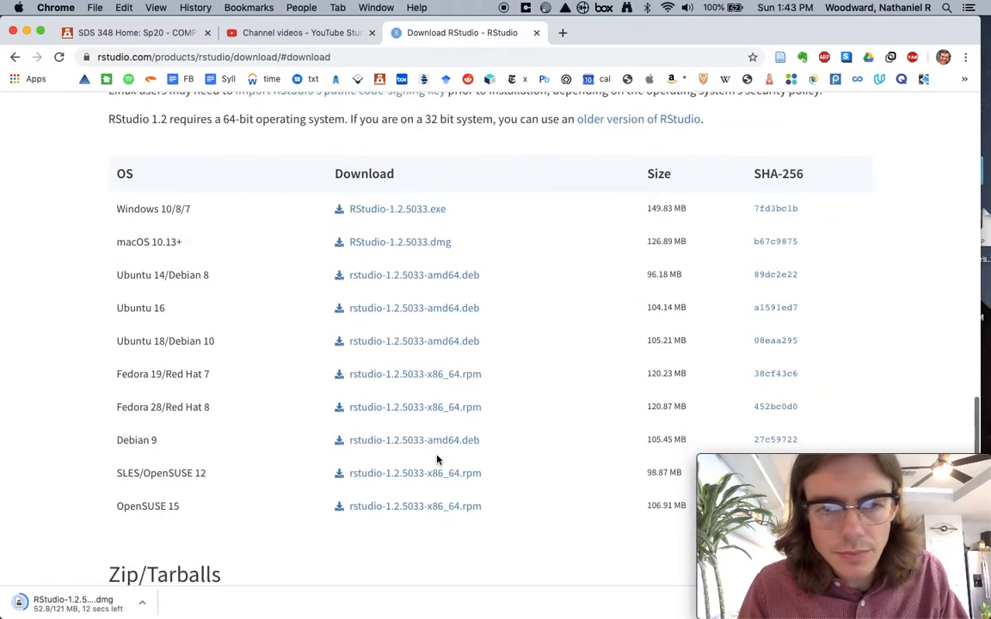
scroll(437, 460, "up", 8)
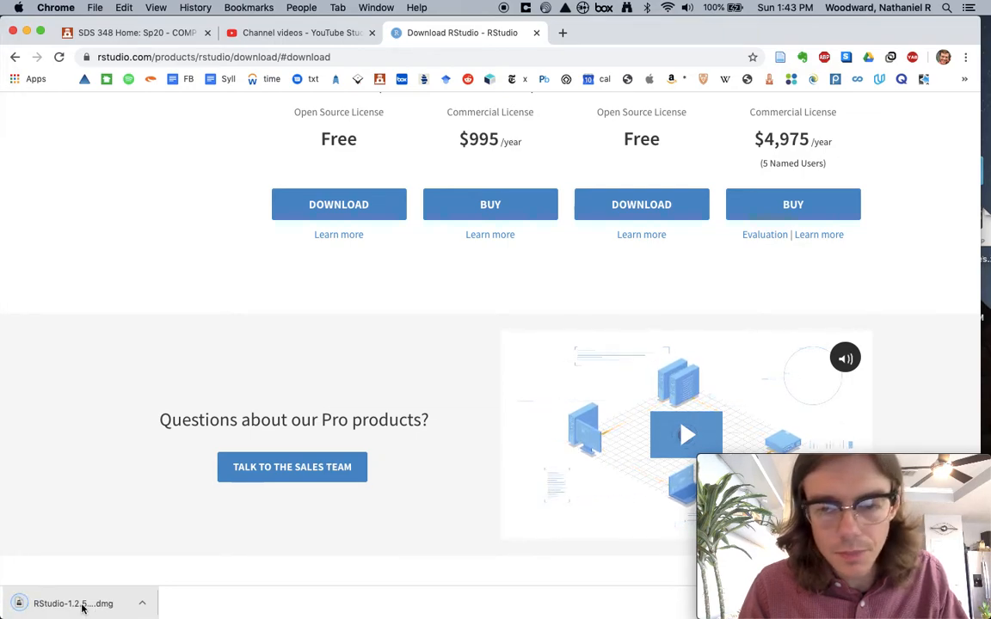
left_click(87, 608)
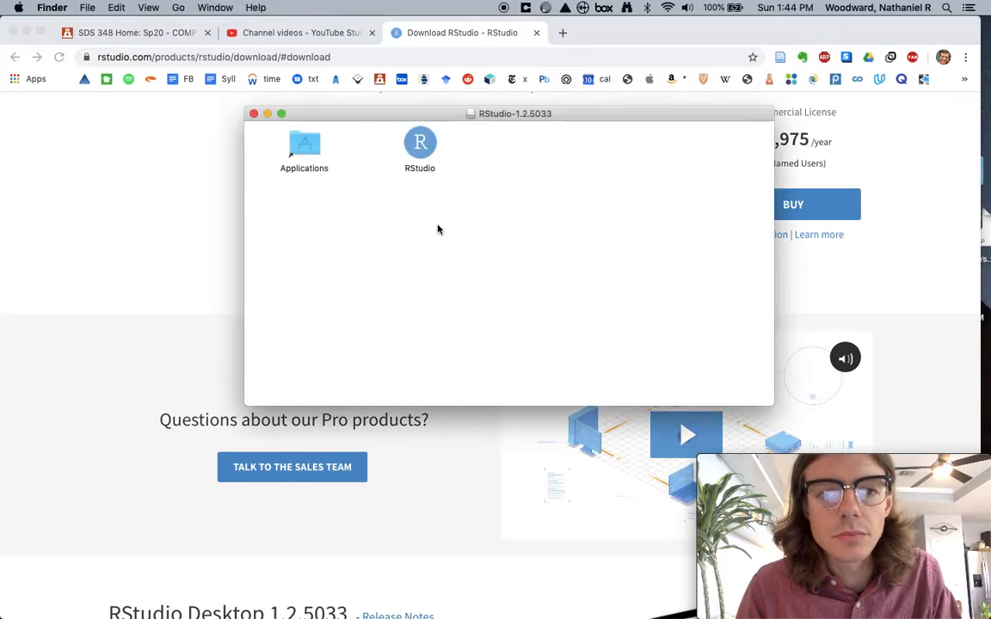
Try to copy RStudio from the disk image into Applications, replacing the older version, and close the Applications window.
left_click_drag(421, 146, 303, 151)
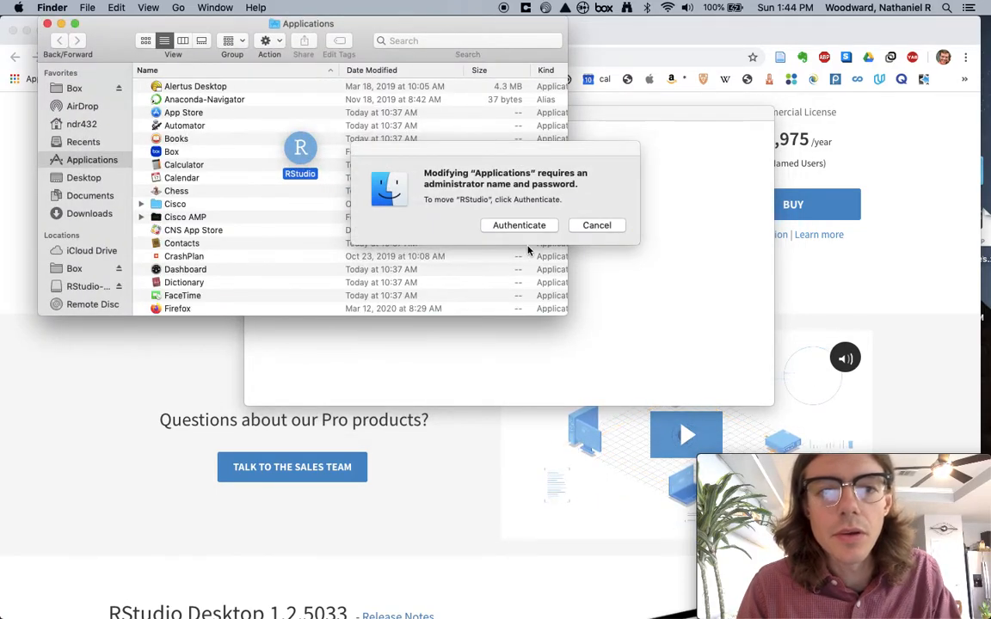
left_click(535, 226)
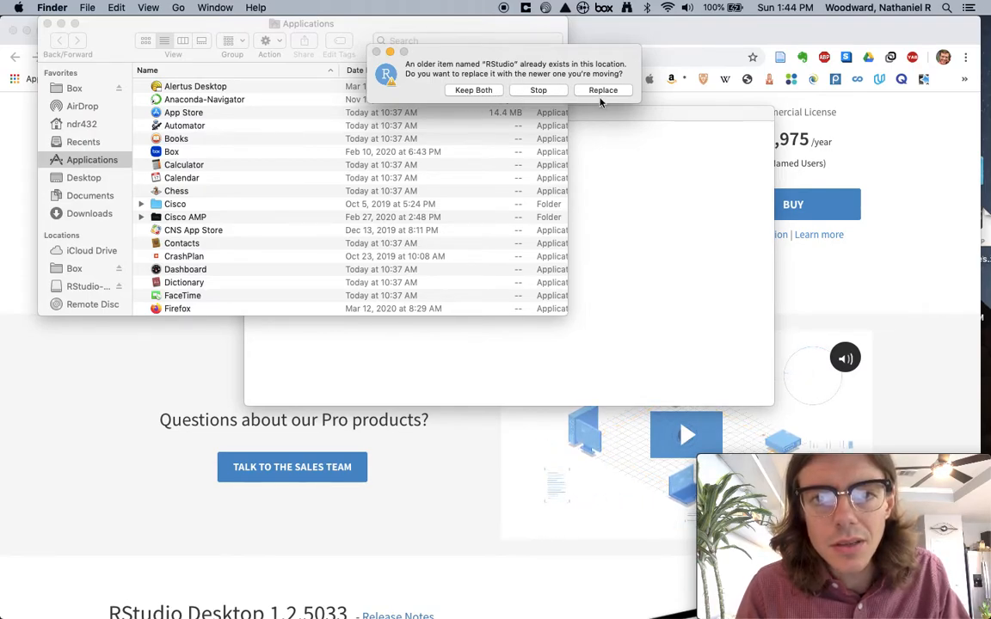
left_click(598, 91)
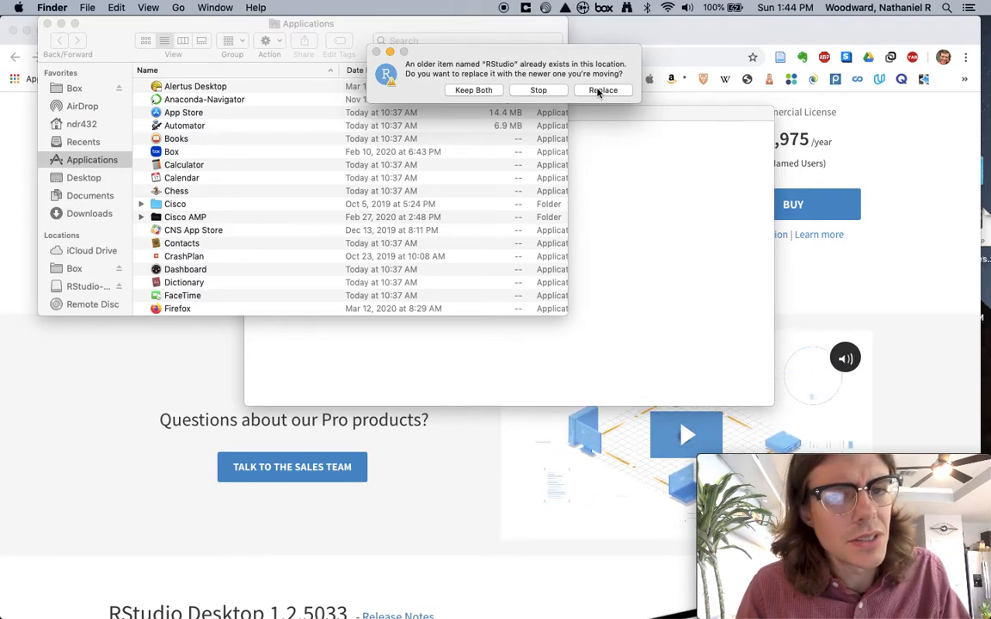
left_click(599, 91)
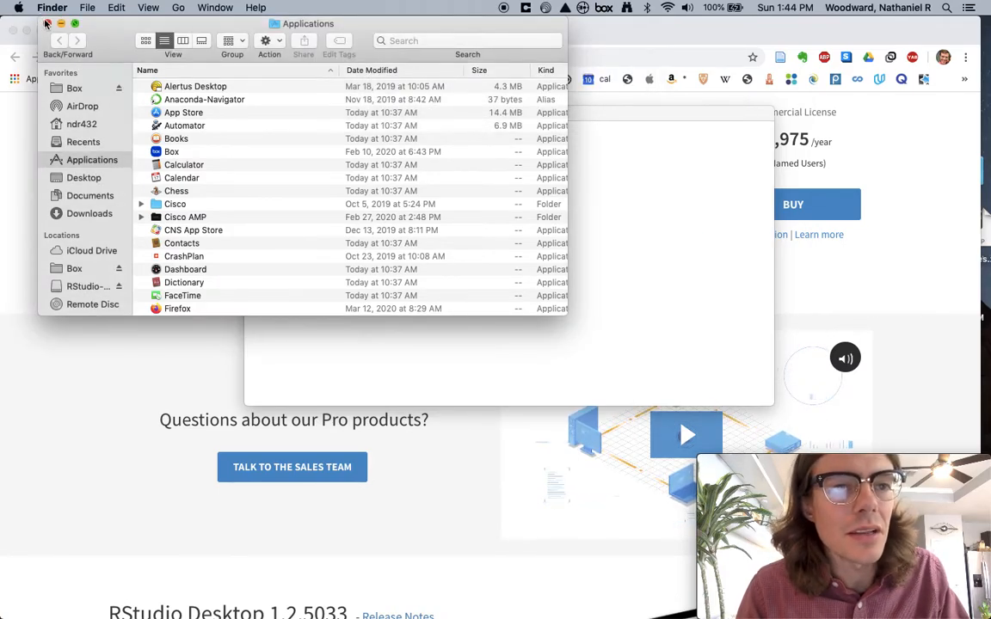
left_click(47, 23)
Switch to RStudio and quit it without saving the workspace image.
left_click(14, 100)
left_click(56, 9)
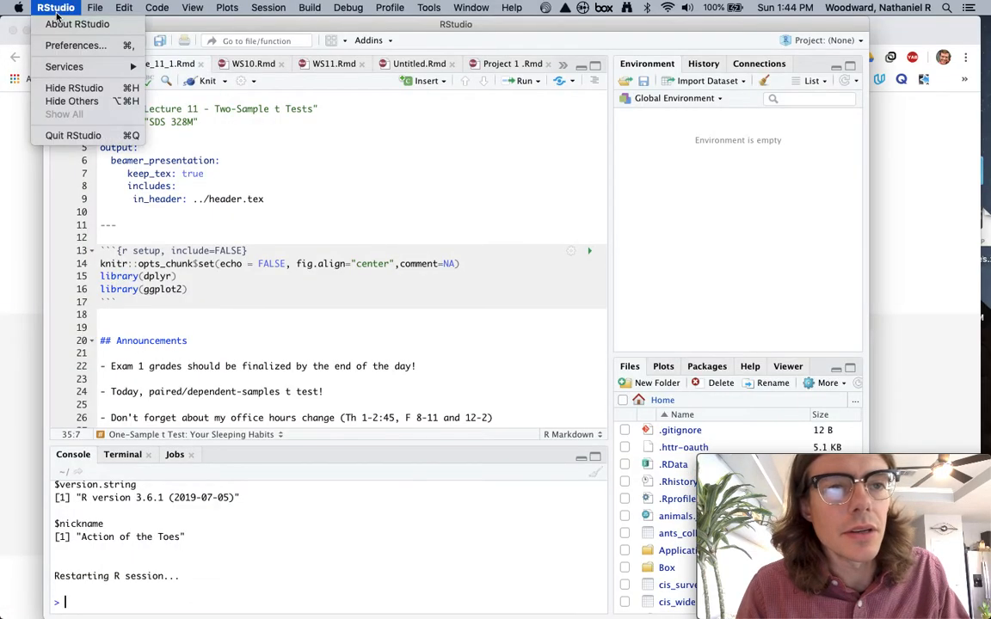
left_click(62, 134)
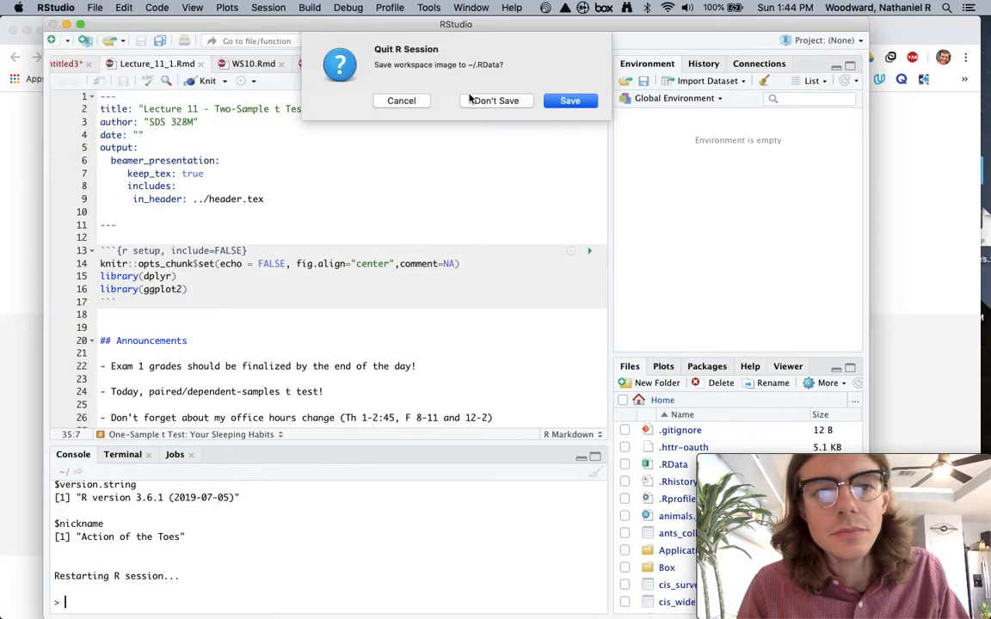
left_click(496, 101)
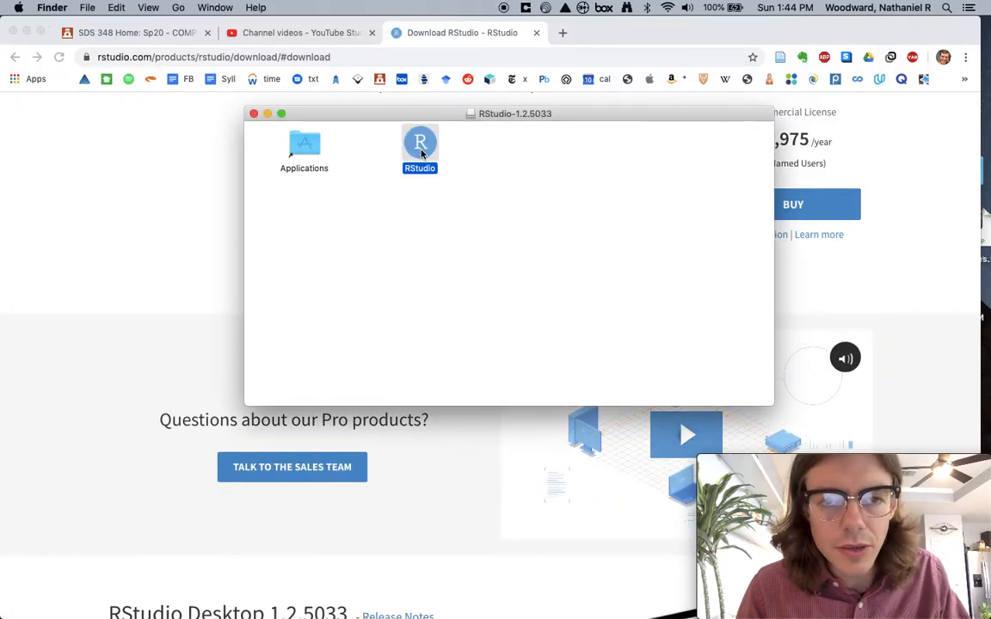
Copy RStudio from the disk image into Applications again, choosing to authenticate and to replace the older version.
left_click_drag(421, 153, 312, 163)
left_click_drag(407, 153, 310, 155)
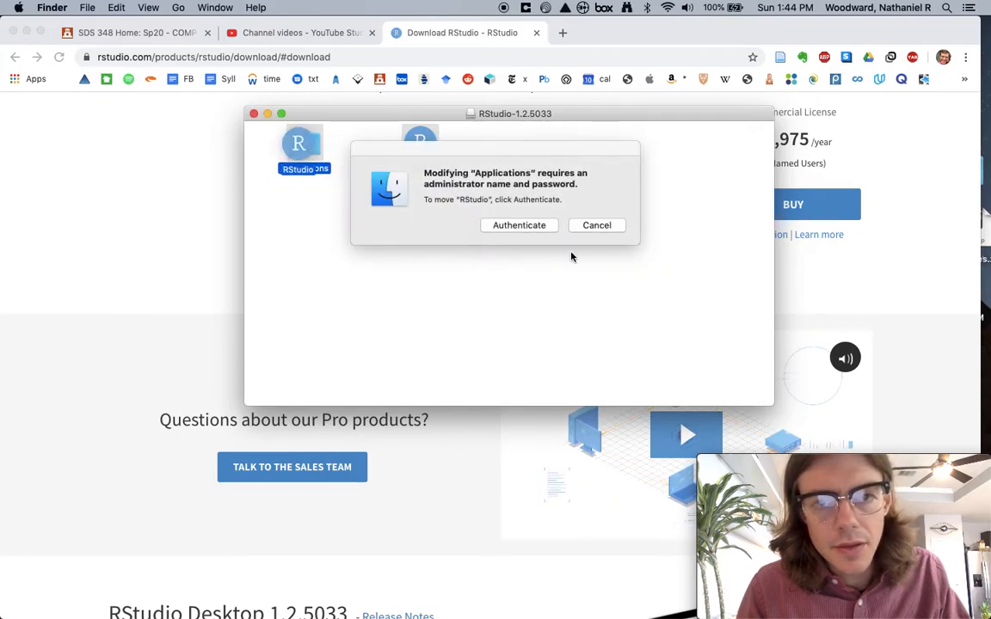
left_click(518, 225)
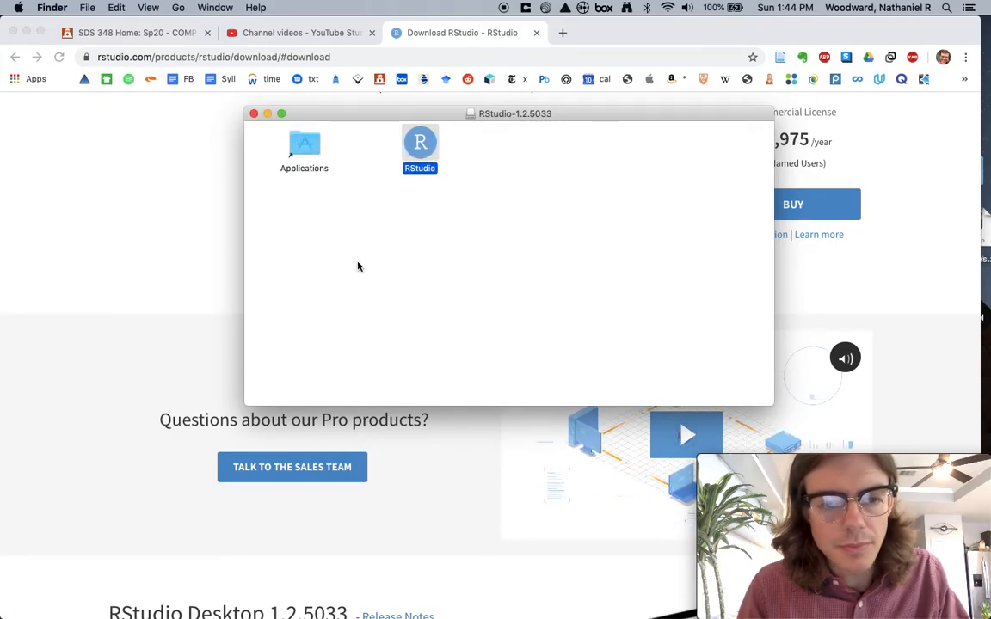
left_click(603, 90)
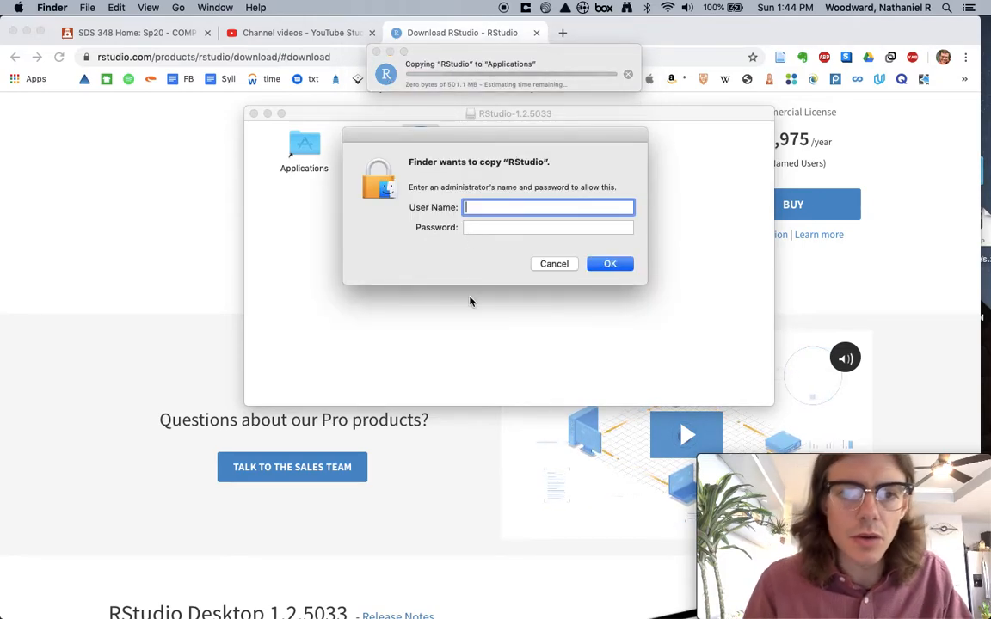
Authorize the copy with the administrator's user name and password, and close the RStudio-1.2.5033 disk image window.
type("admin-")
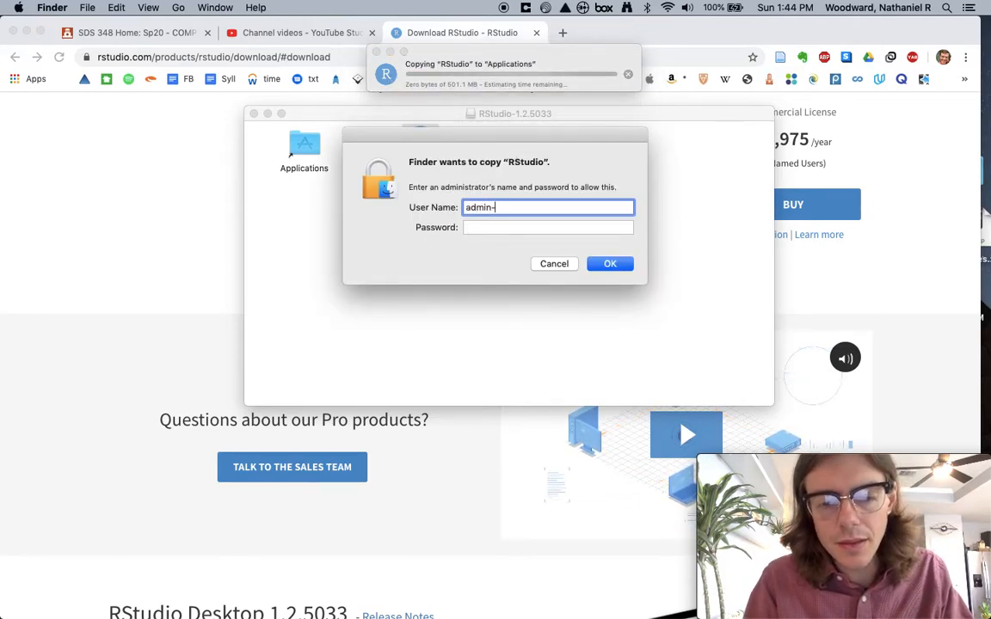
type("ndr432")
key("Tab")
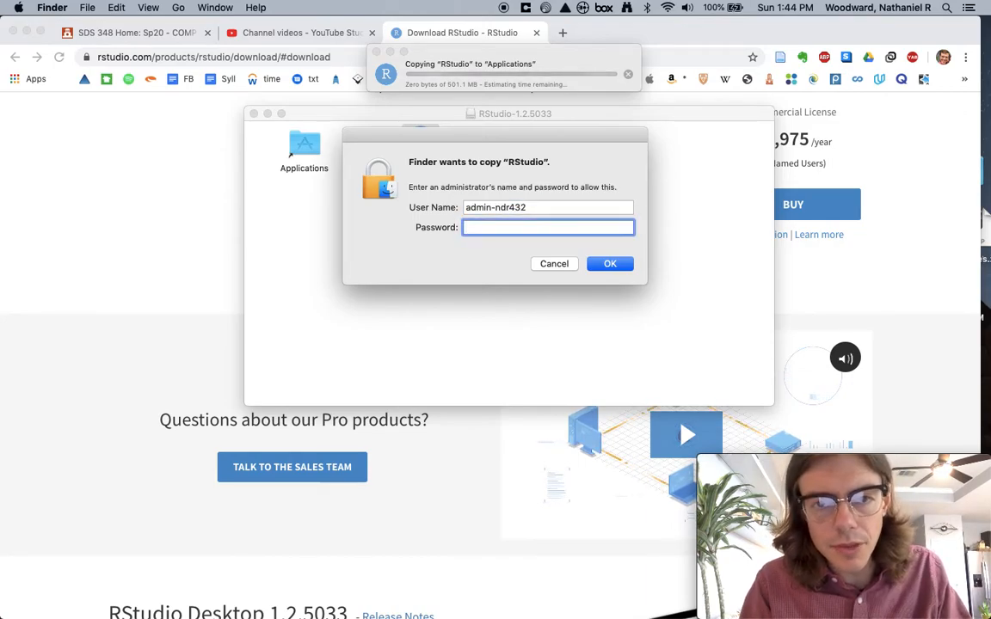
type("••••")
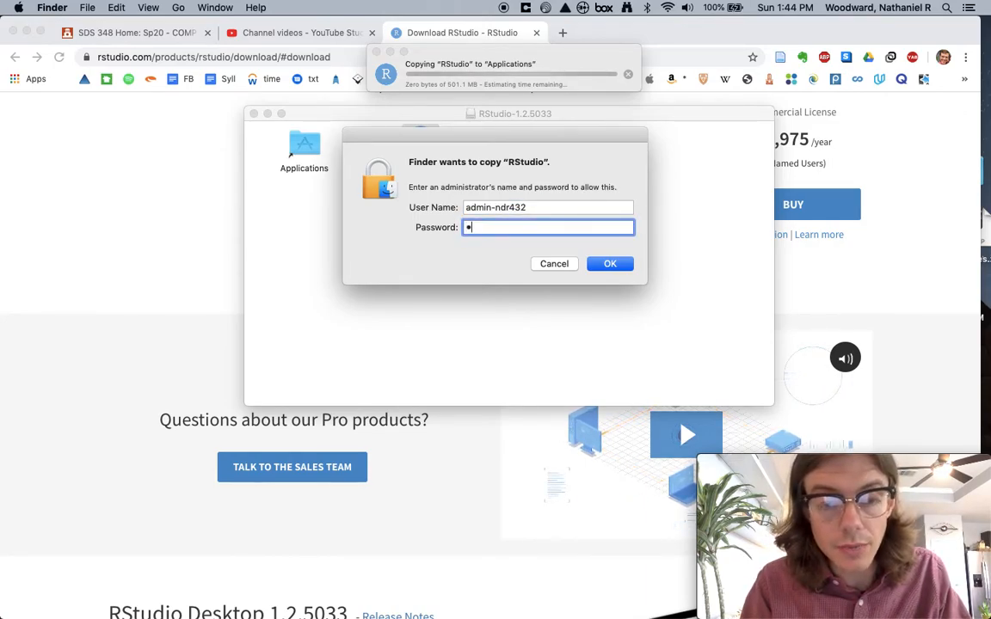
type("••••••••")
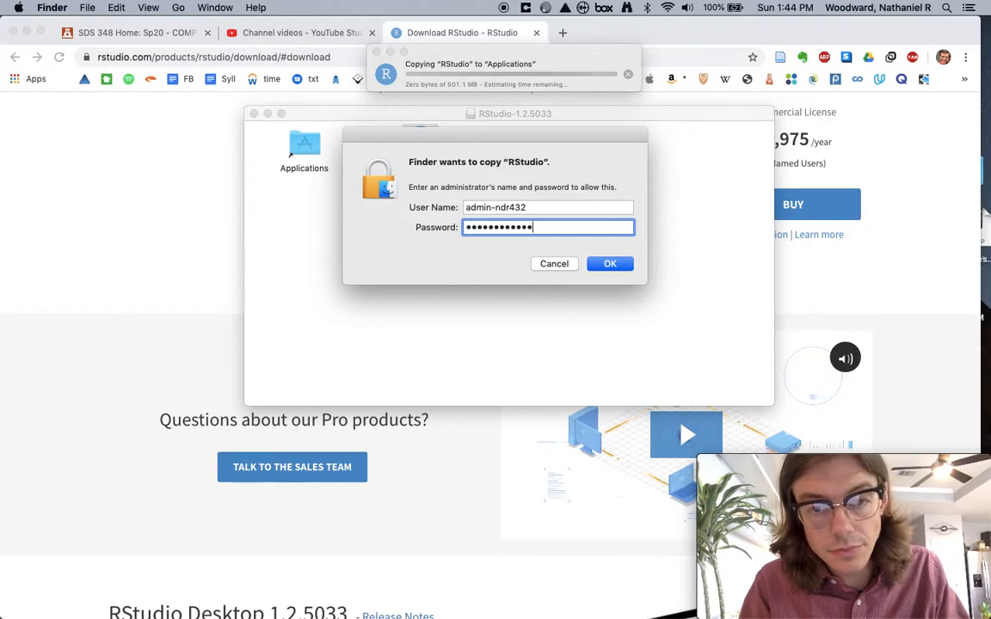
key("Return")
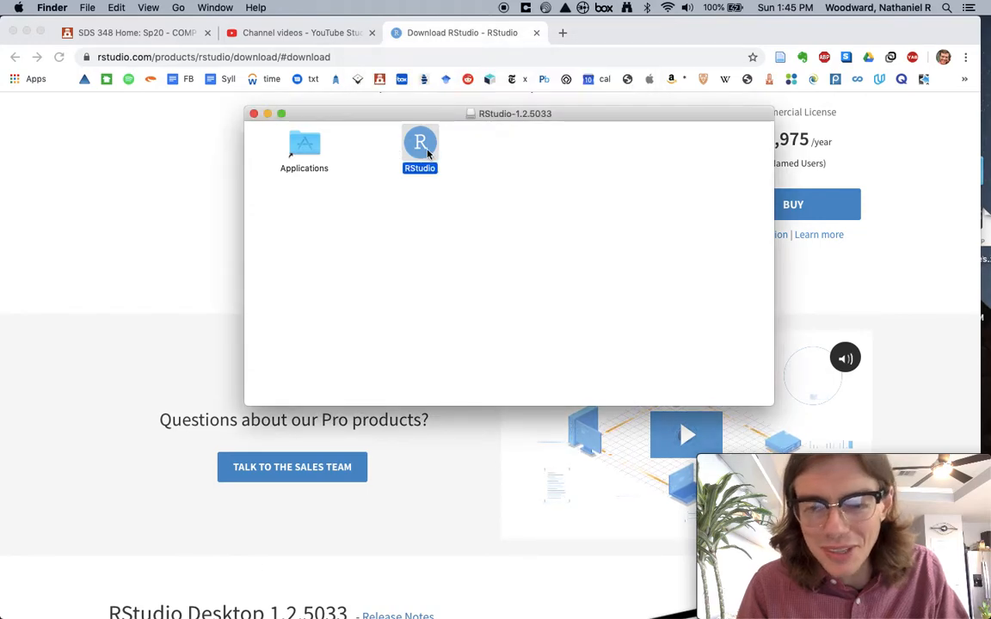
left_click(254, 115)
mouse_move(3, 211)
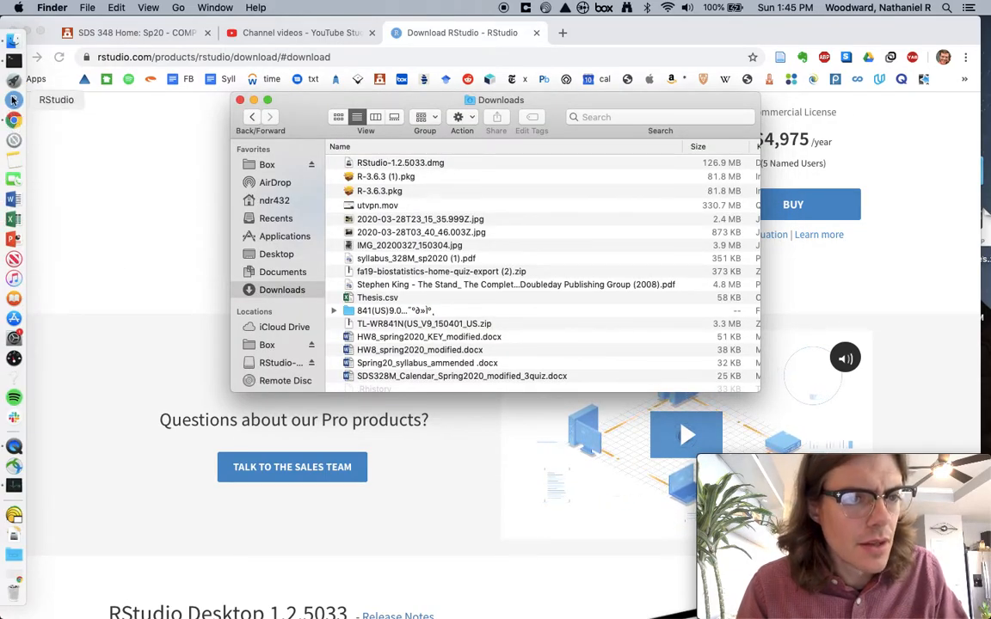
Launch the newly installed RStudio, minimize the Downloads window and allow the internet-downloaded app to open.
left_click(10, 102)
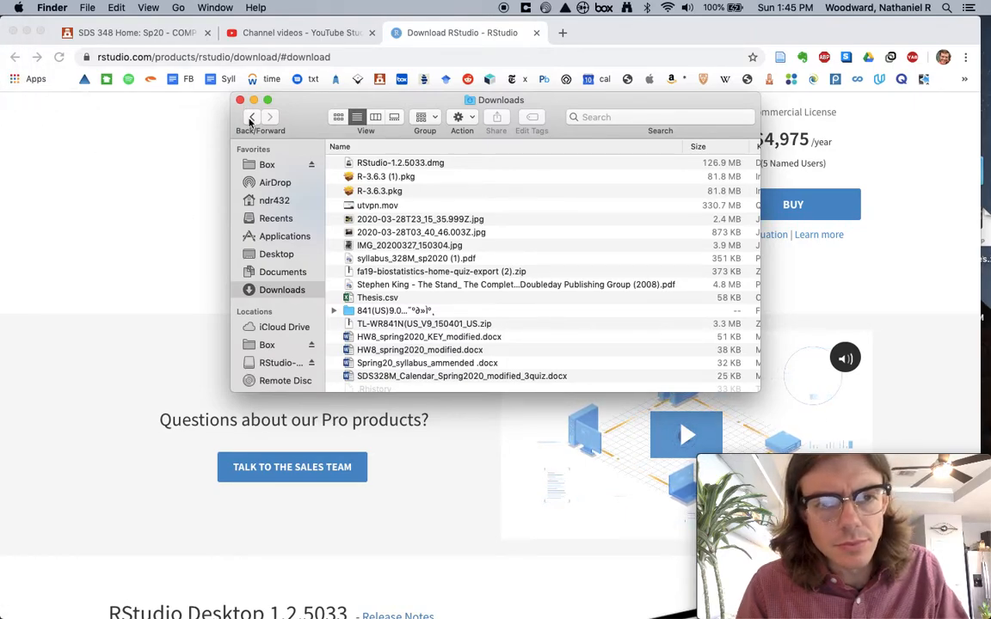
left_click(254, 100)
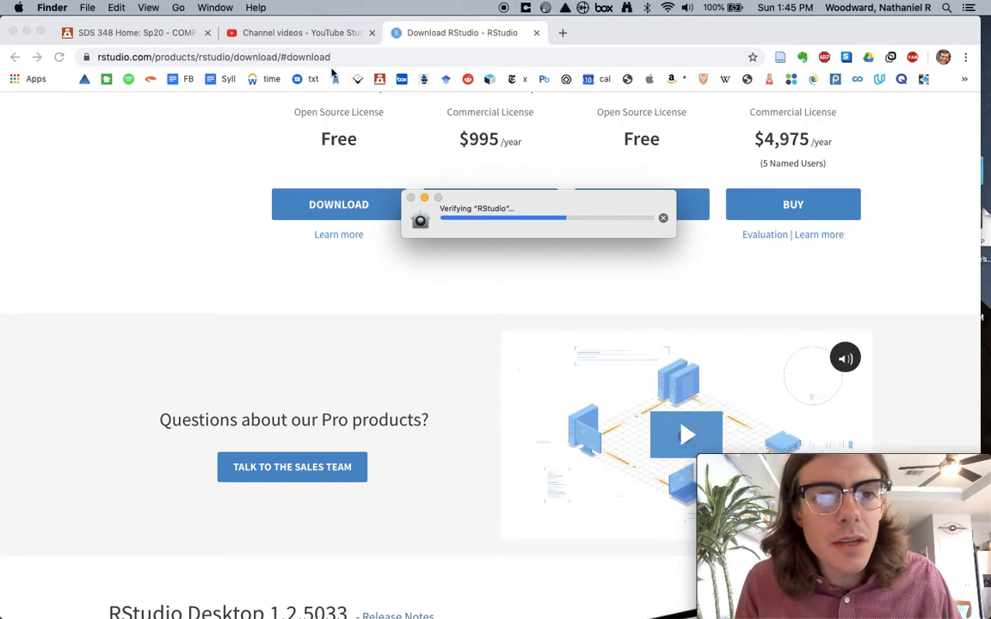
left_click(321, 34)
left_click(321, 35)
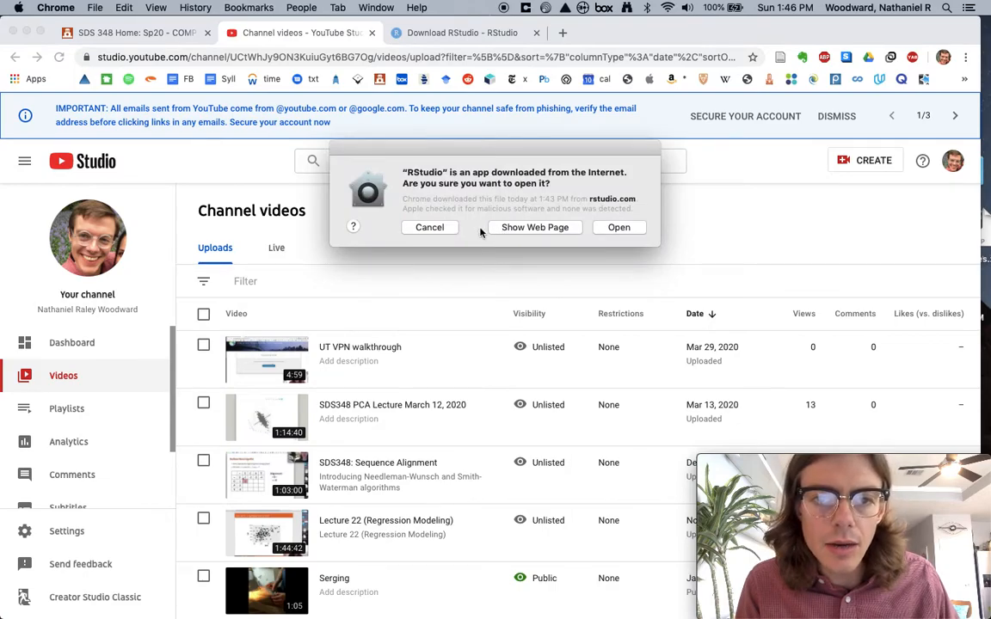
left_click(618, 229)
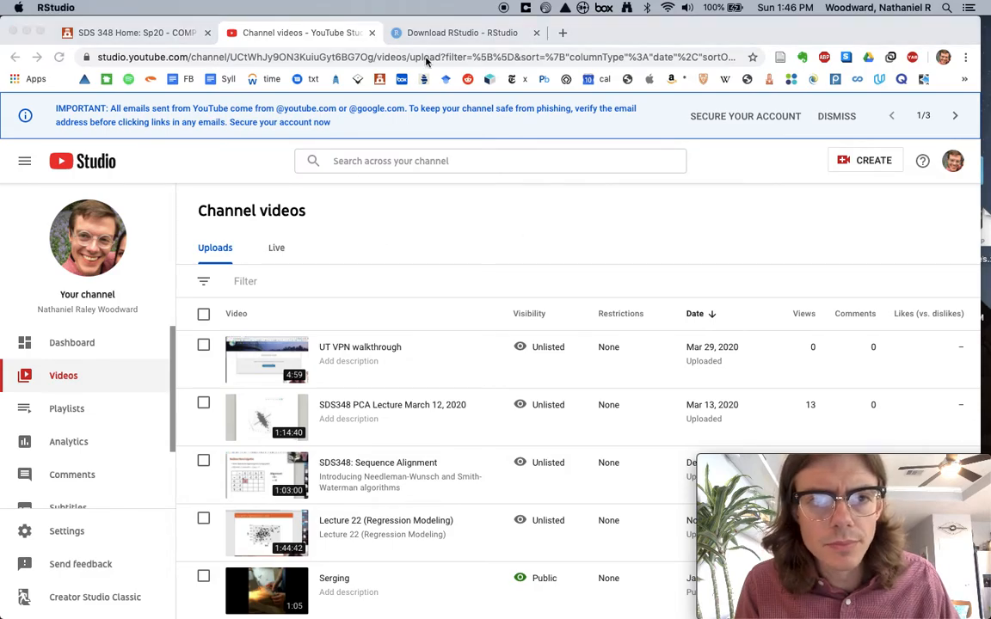
left_click(439, 35)
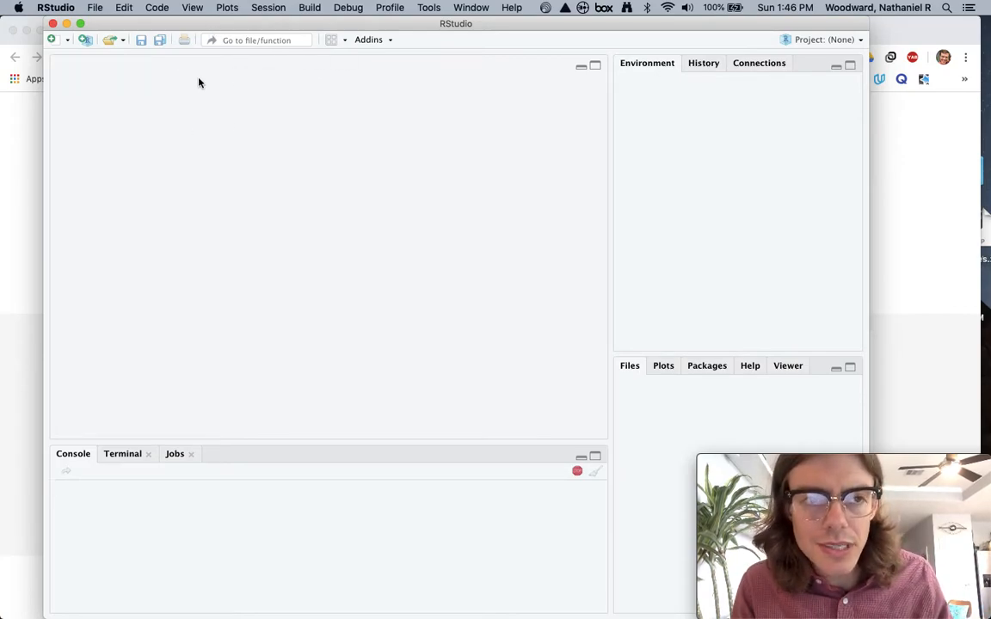
Check RStudio's version in its About information and compare it with the Mac version on the RStudio Desktop download page in Chrome.
left_click(61, 11)
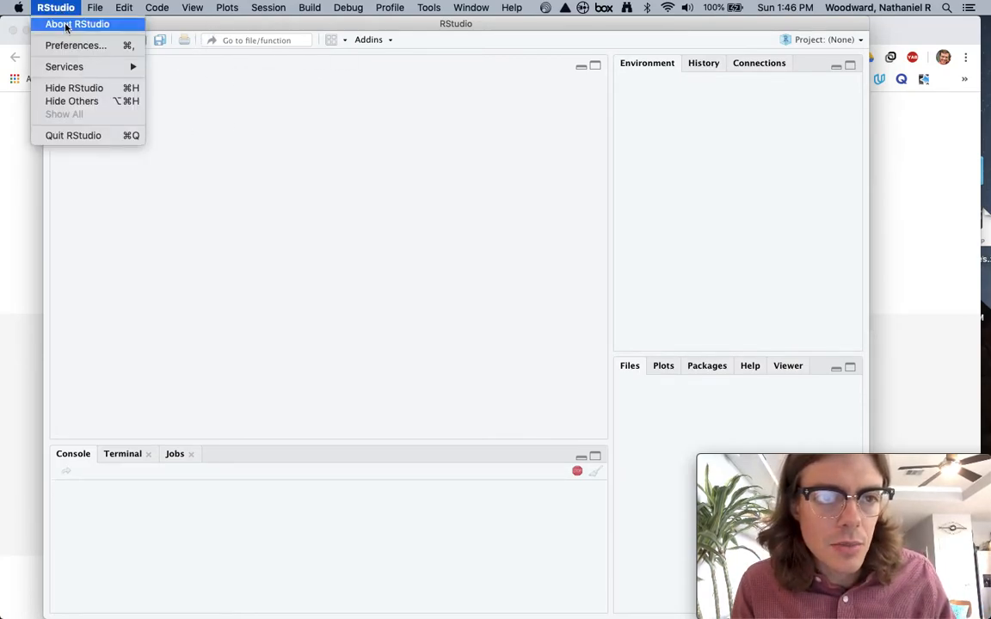
left_click(66, 25)
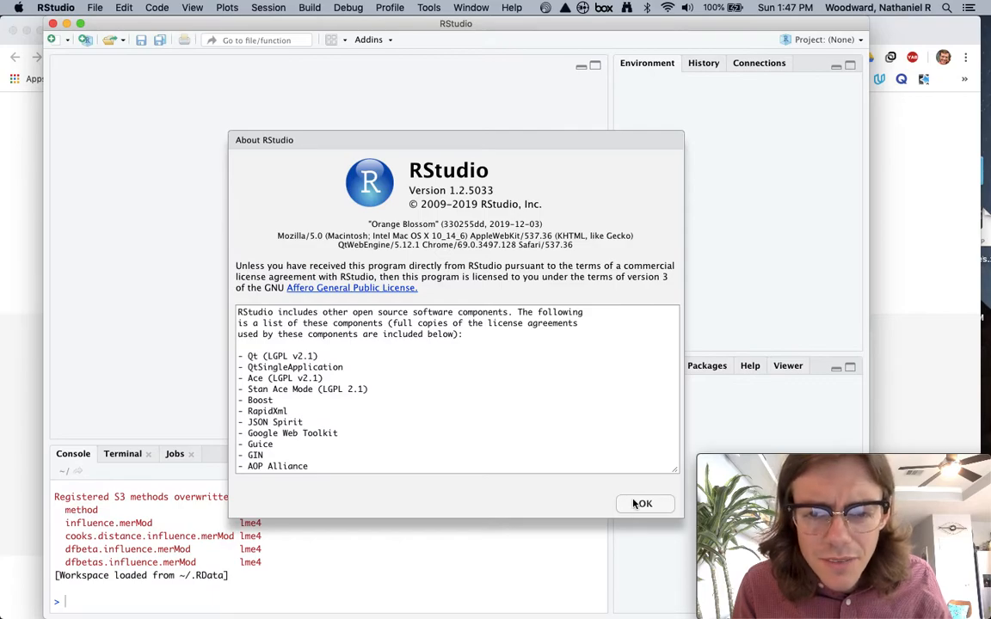
left_click(892, 254)
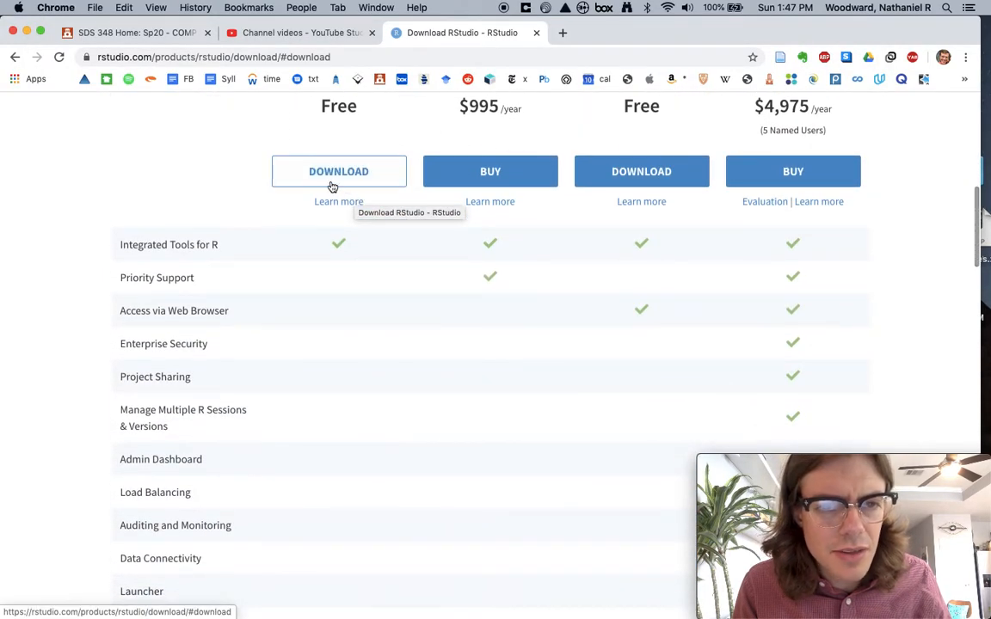
left_click(330, 211)
left_click(325, 248)
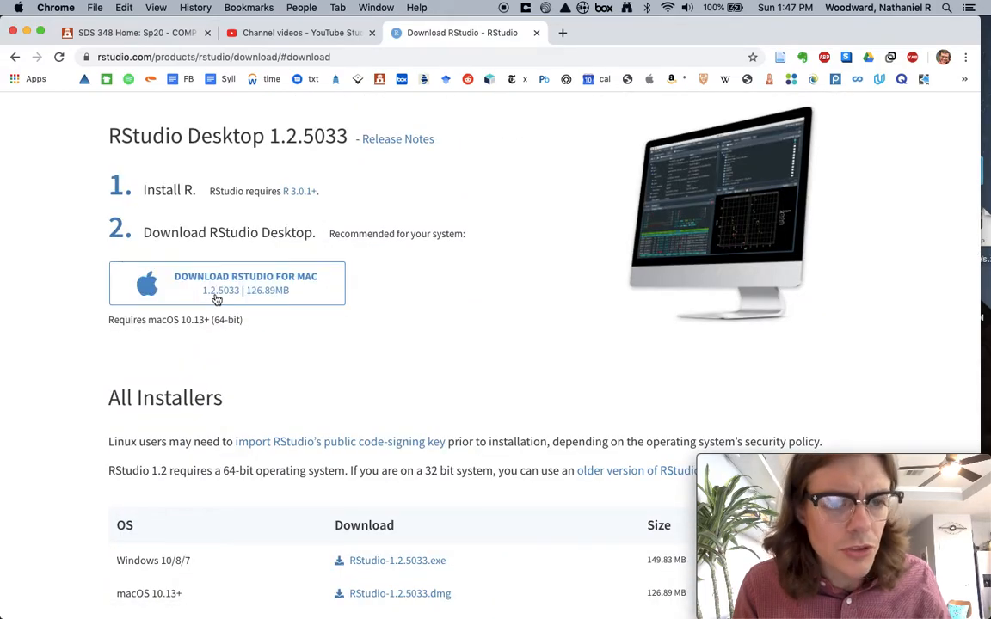
scroll(361, 344, "down", 1)
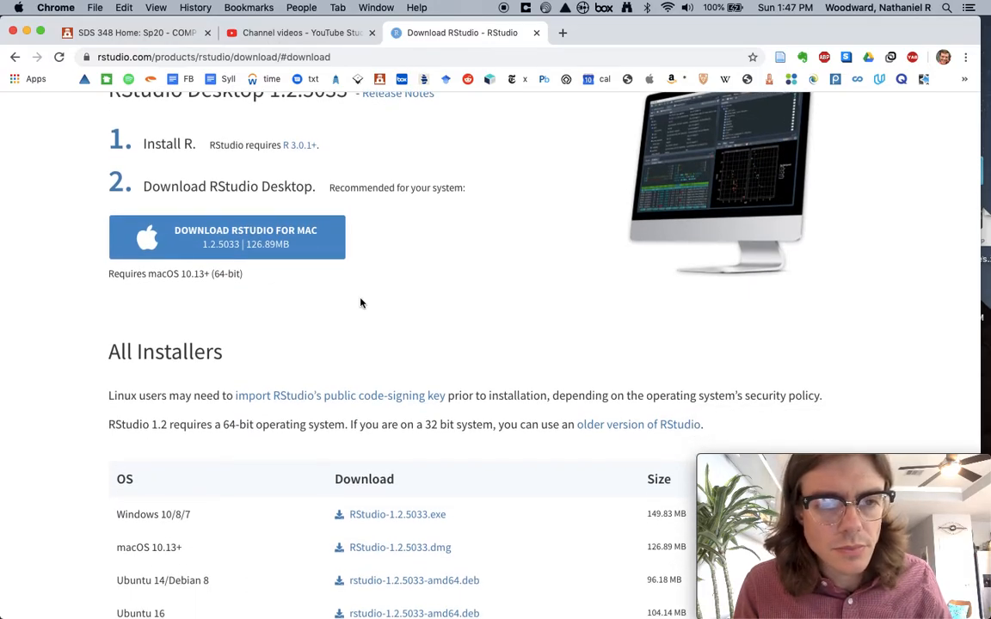
Switch back to RStudio, clear the console and evaluate 2+2 to test the installation.
key("ctrl+Up")
left_click(254, 368)
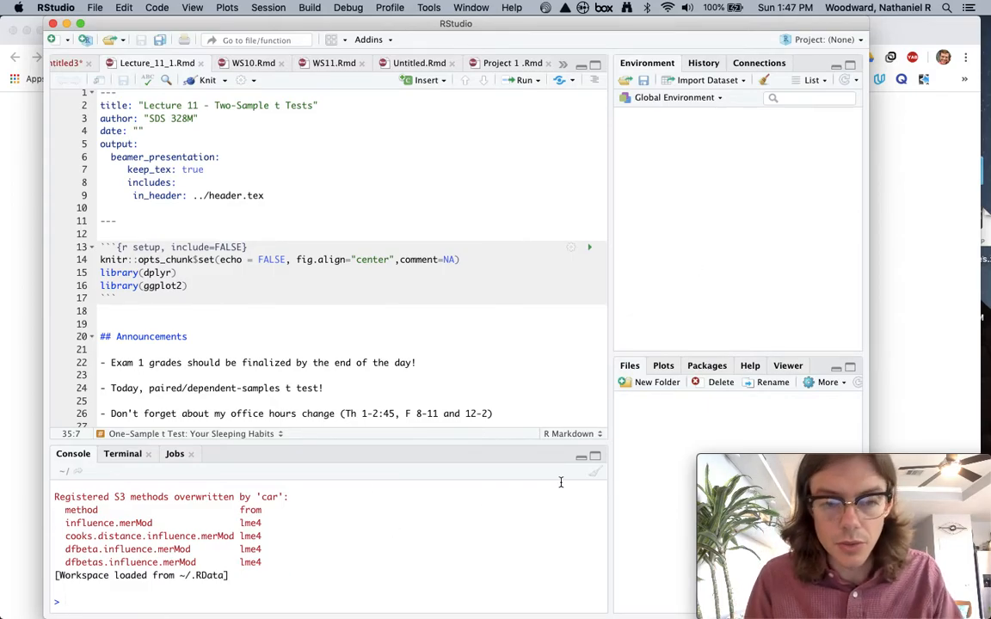
left_click(594, 473)
type("2+2")
key("Return")
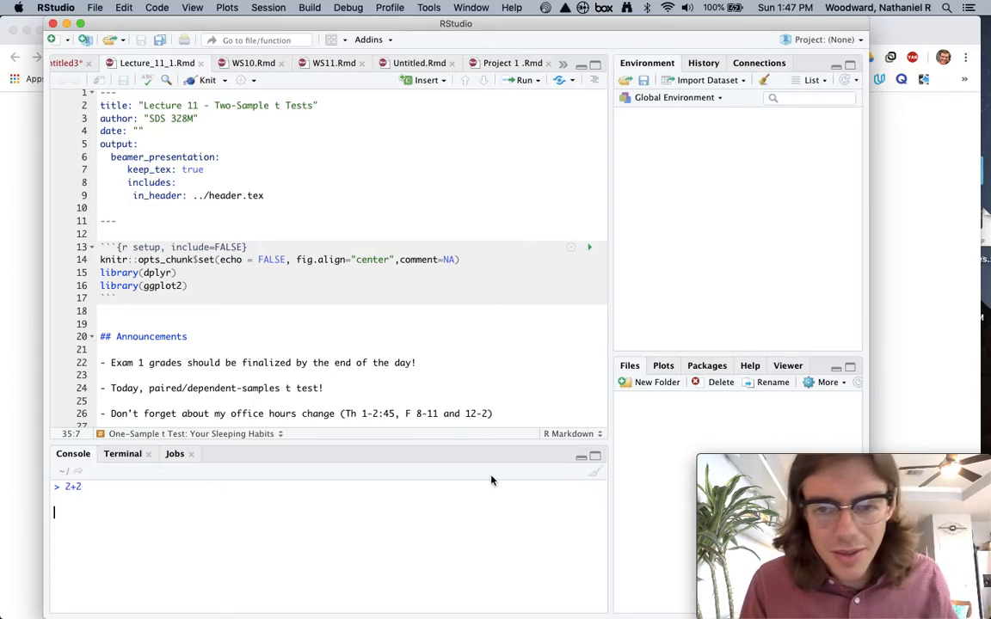
left_click_drag(708, 28, 665, 30)
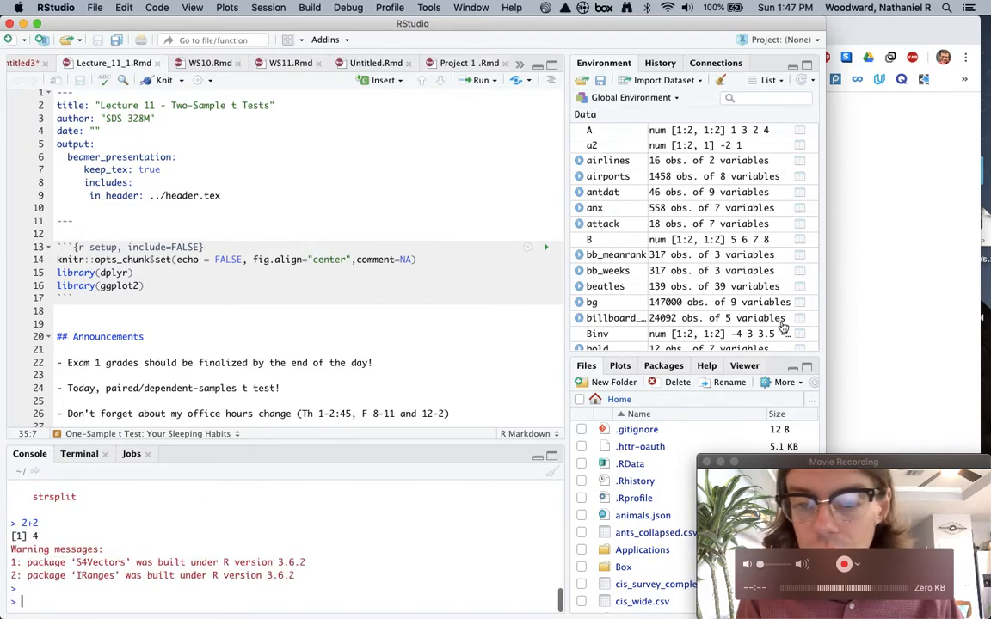
left_click(837, 462)
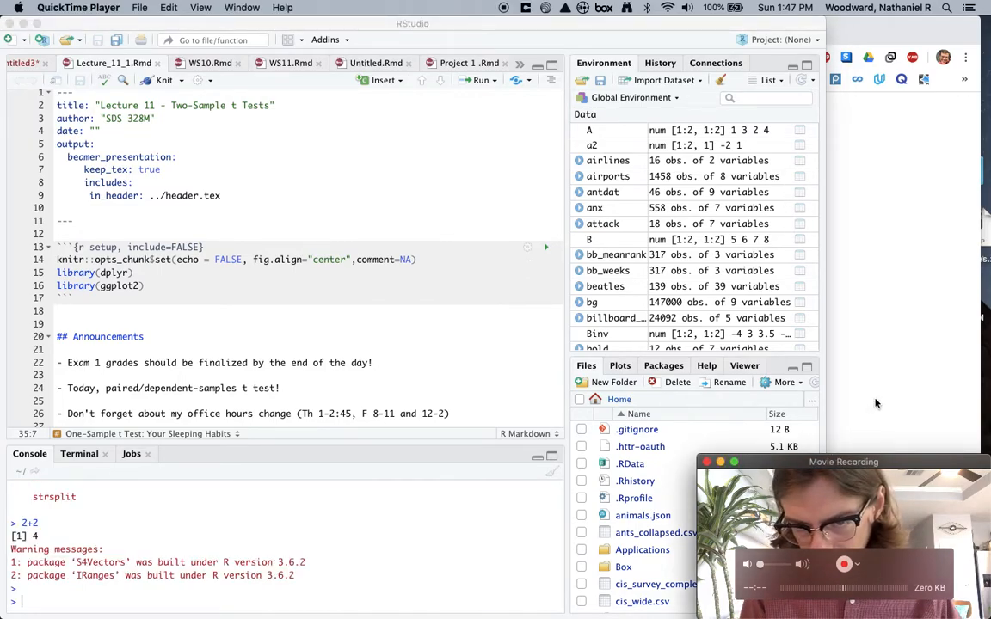
left_click(874, 342)
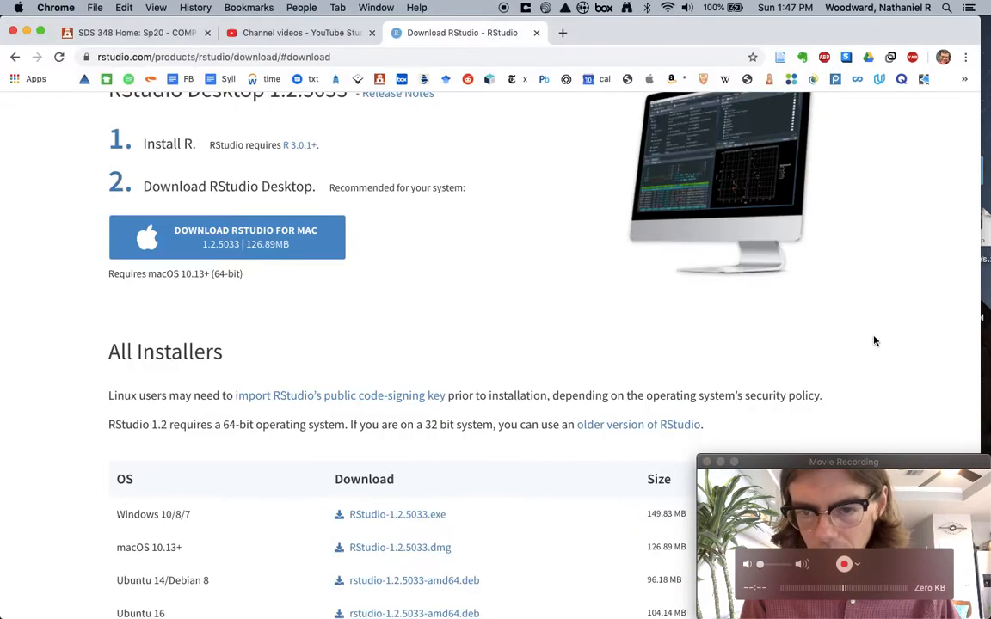
left_click(743, 508)
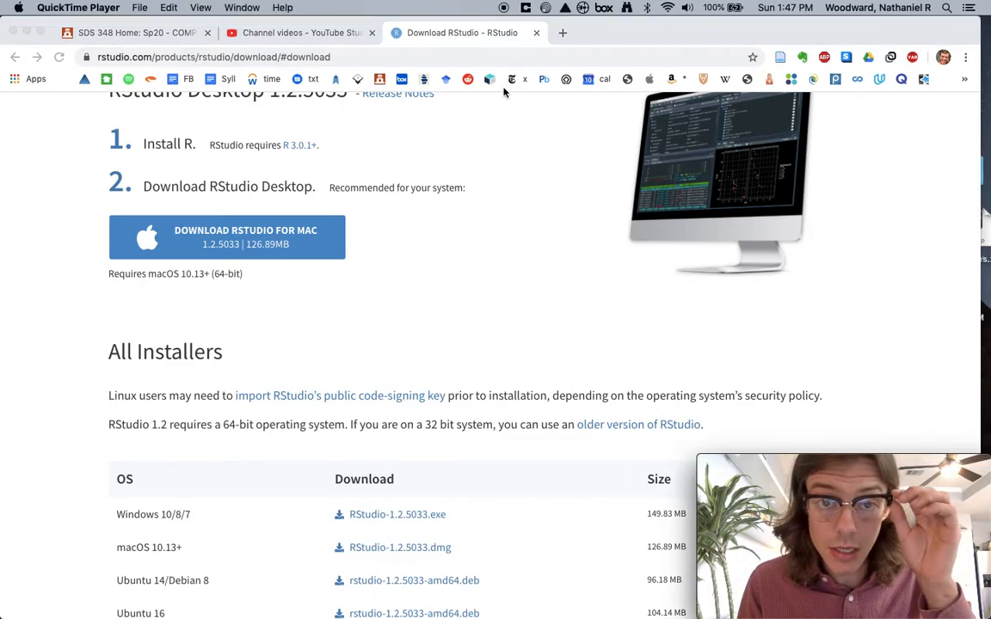
Search the web for "rstudio cloud" in Chrome and open the RStudio Cloud site from the results.
left_click(460, 63)
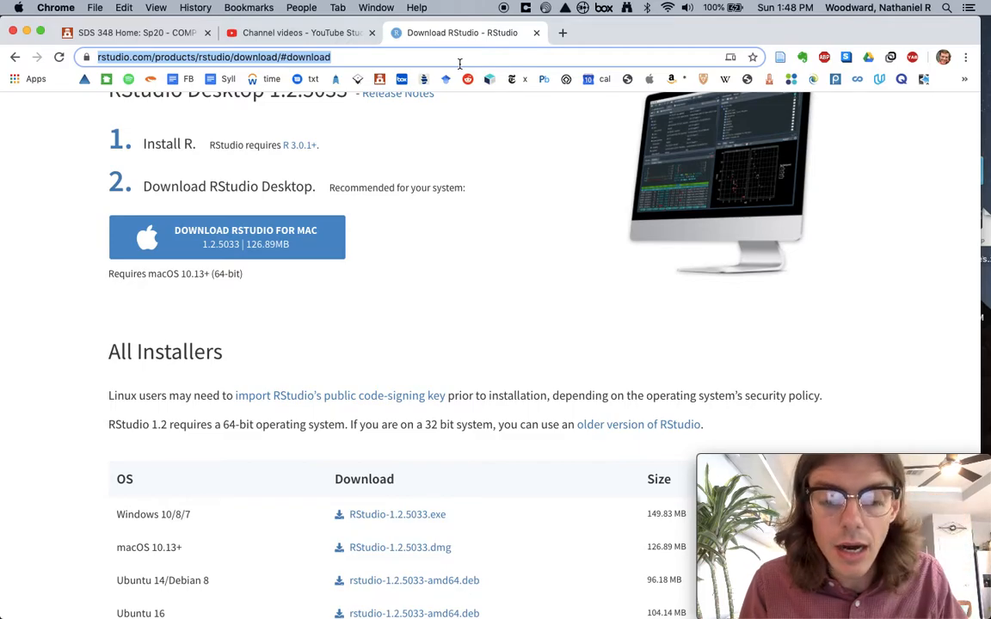
type("c")
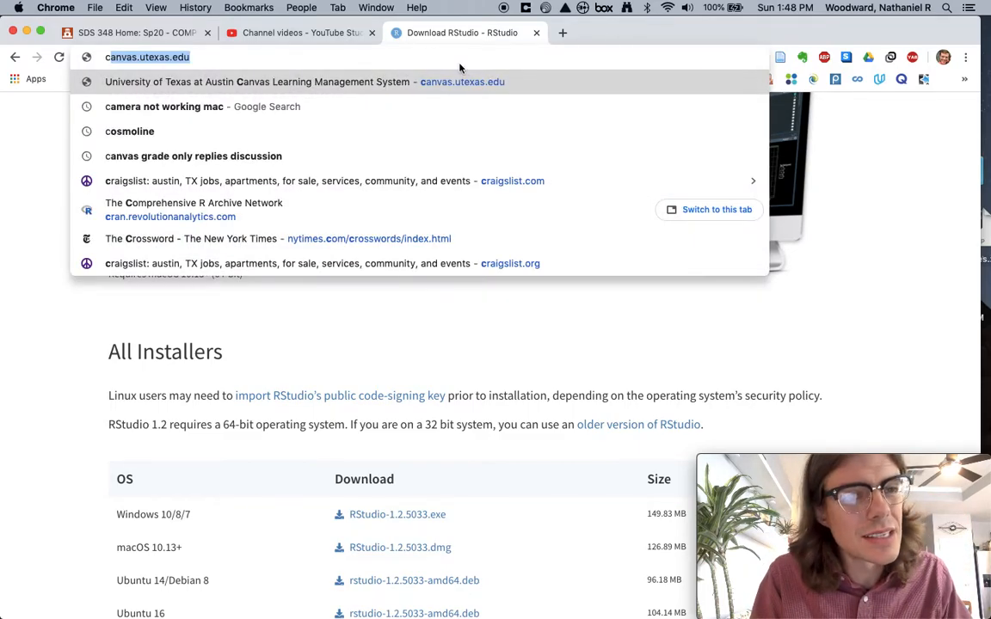
key("BackSpace")
type("loud")
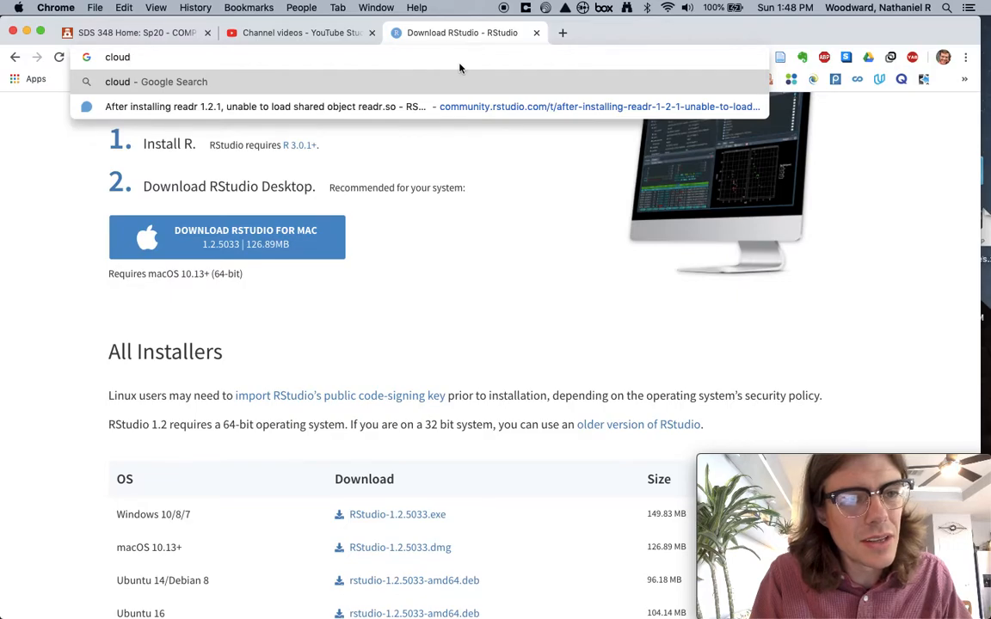
key("BackSpace")
key("BackSpace")
key("BackSpace")
key("BackSpace")
key("BackSpace")
type("res")
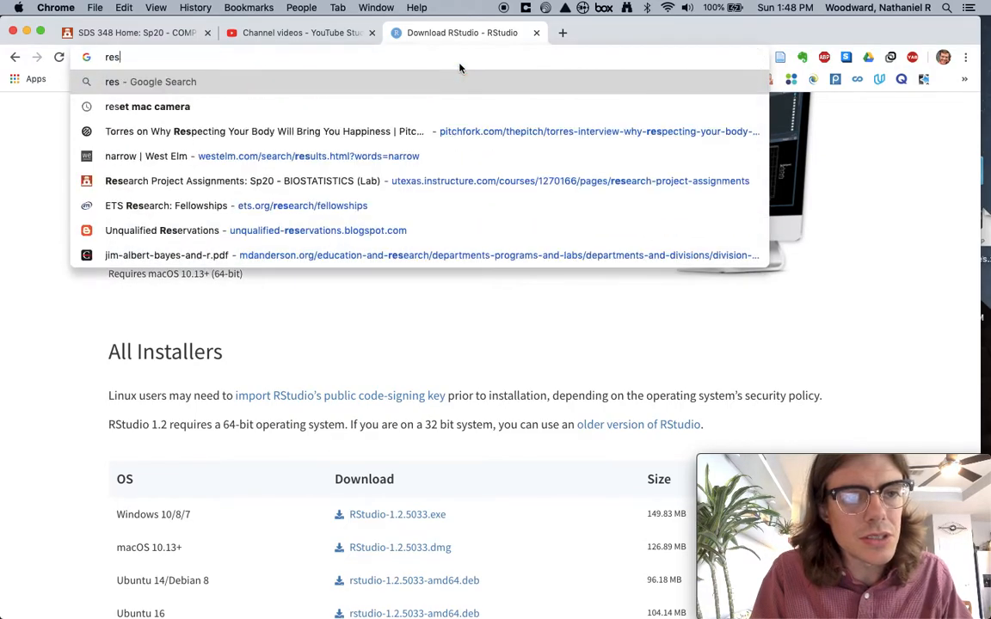
key("BackSpace")
key("BackSpace")
type("studio")
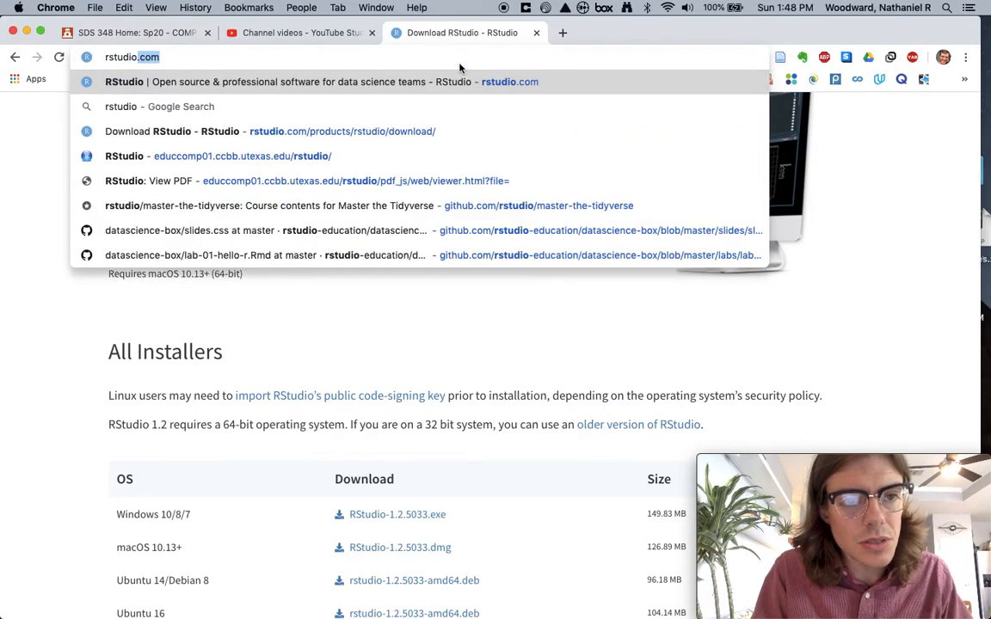
type(" cloud")
key("Return")
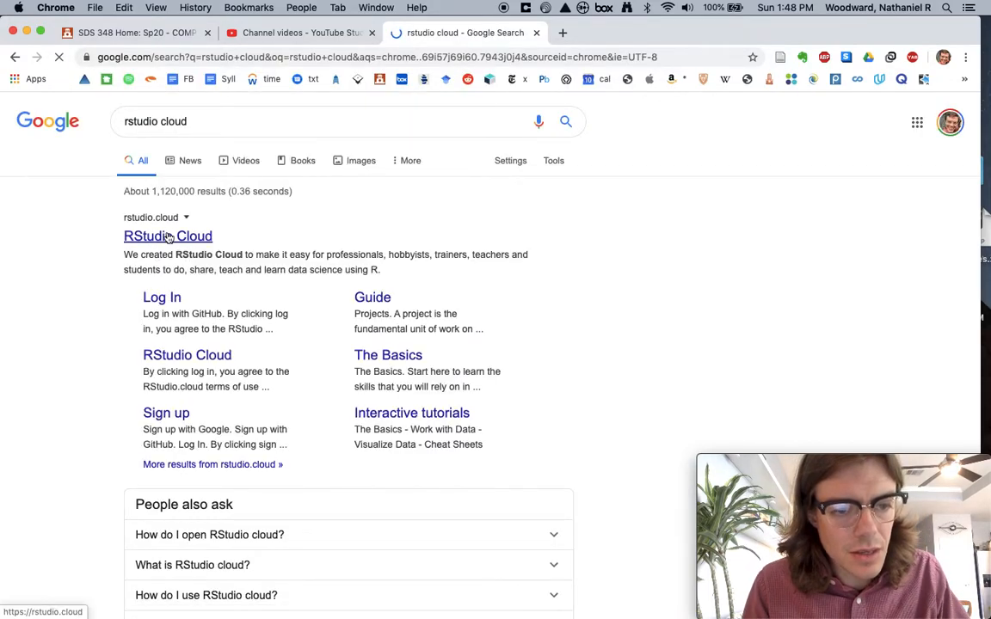
left_click(168, 238)
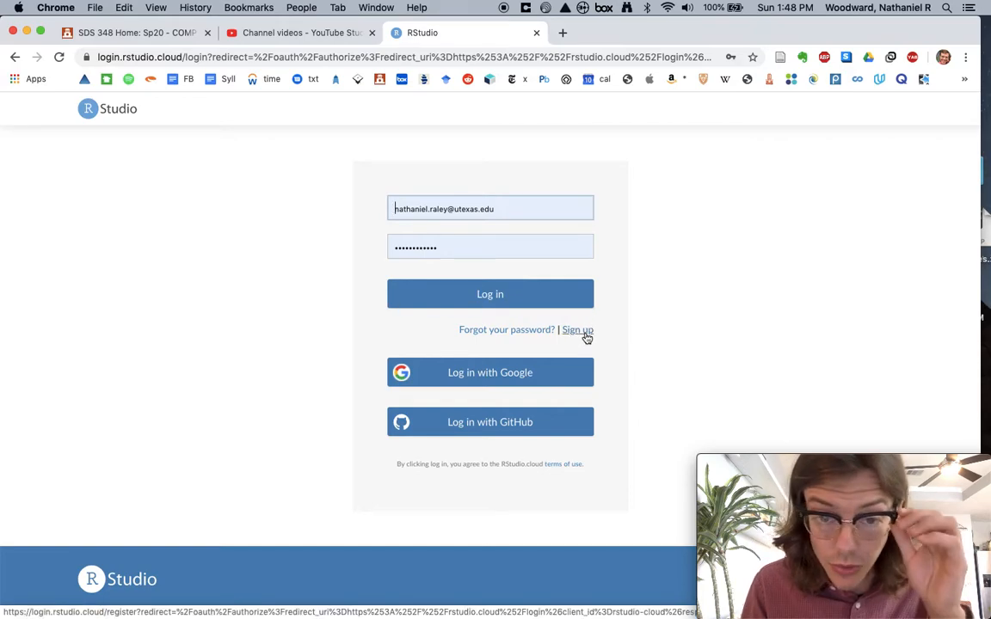
Log in to RStudio Cloud with the saved account credentials and open Untitled Project in the workspace.
left_click(522, 305)
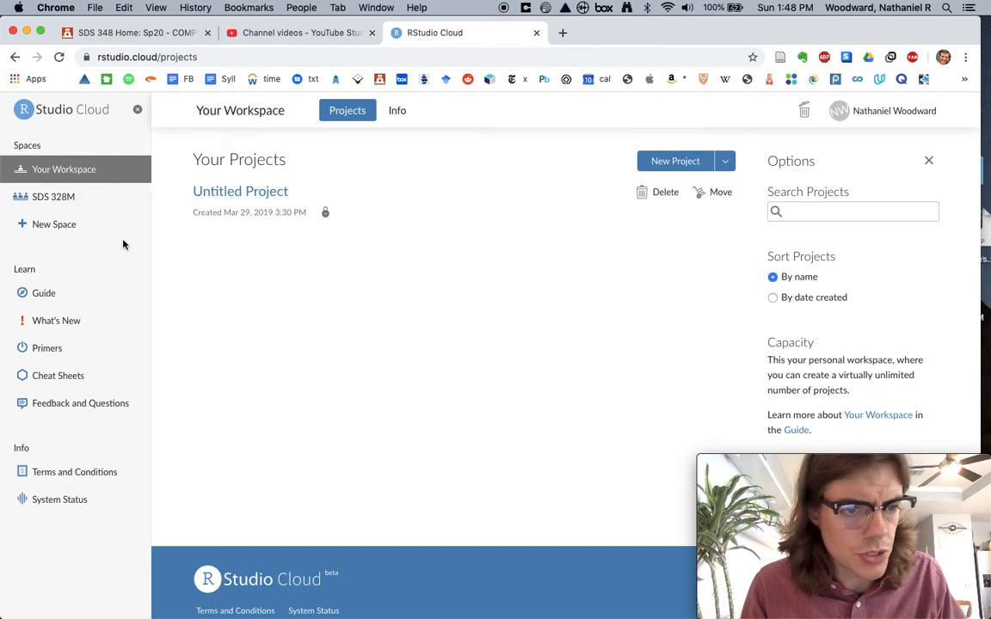
left_click(243, 193)
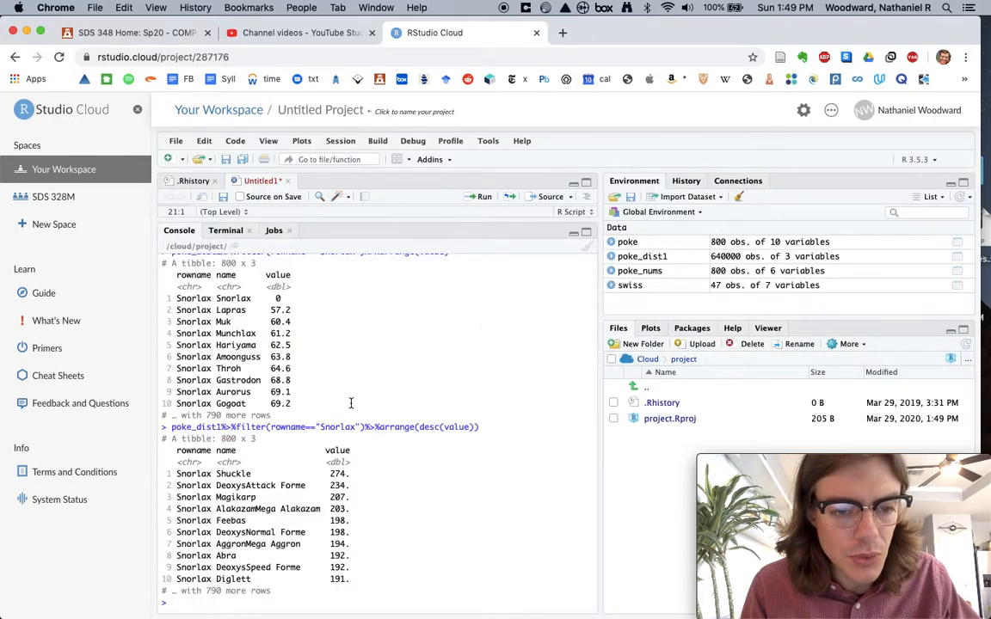
Enlarge the script editor pane above the console and look over the Untitled1 script.
scroll(351, 403, "up", 10)
scroll(430, 359, "down", 8)
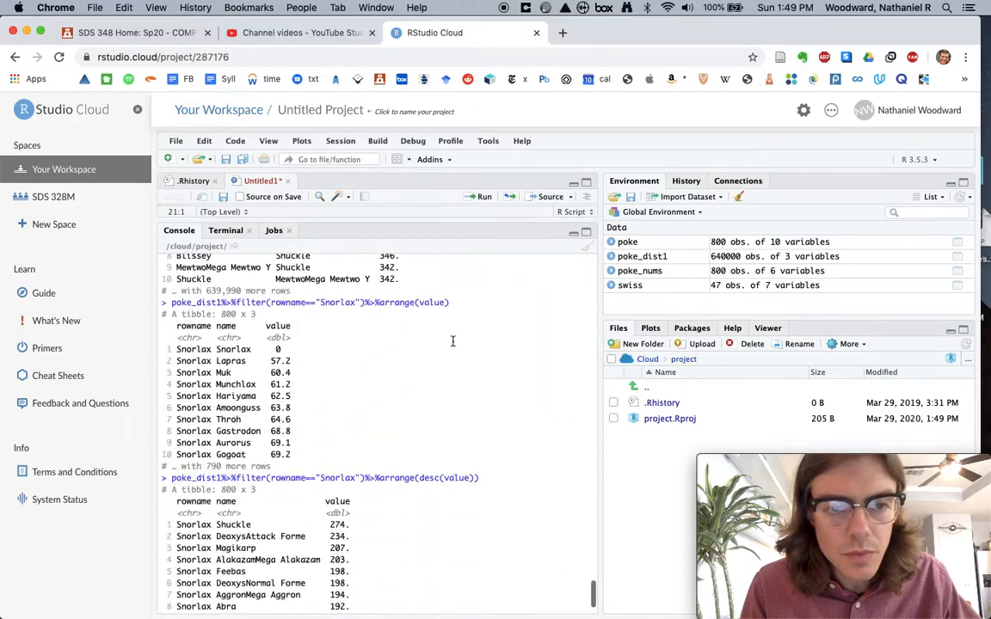
left_click_drag(441, 221, 430, 501)
scroll(418, 370, "up", 2)
scroll(418, 360, "right", 10)
scroll(418, 362, "left", 10)
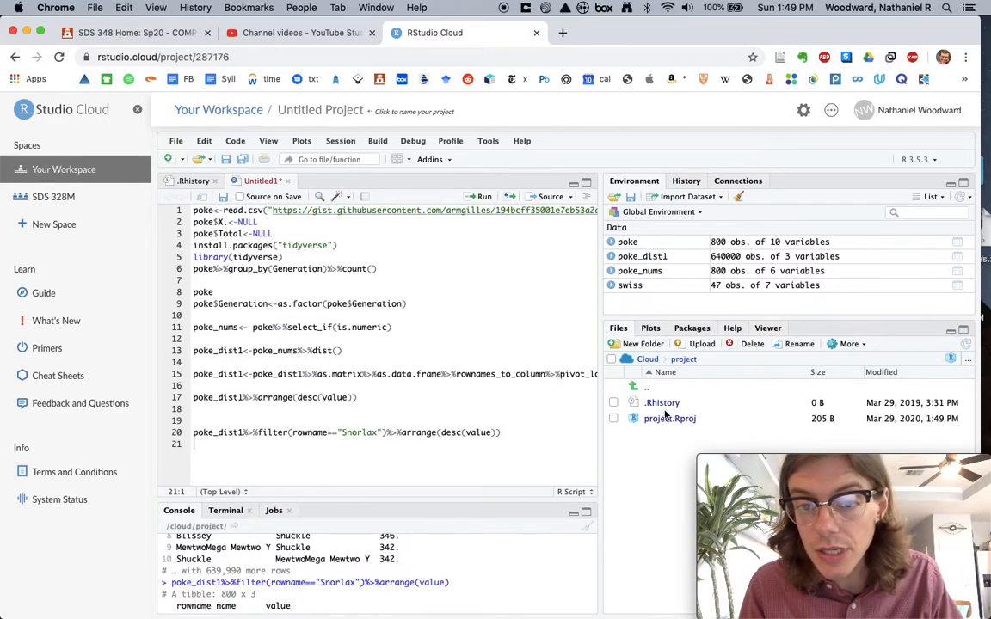
scroll(739, 401, "up", 2)
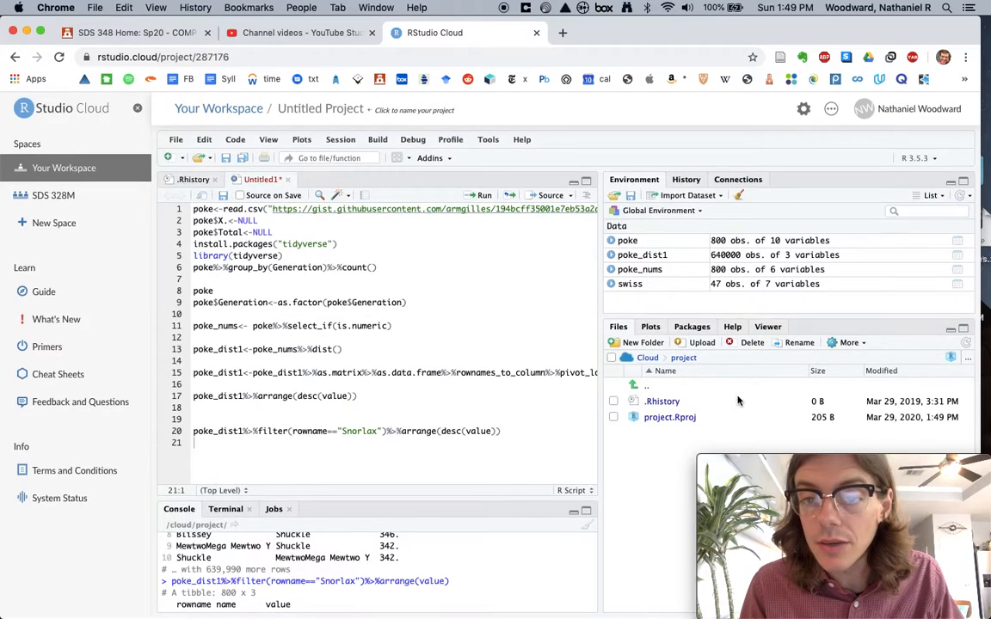
View the file upload options for the /cloud/project directory and close them without choosing a file.
left_click(702, 346)
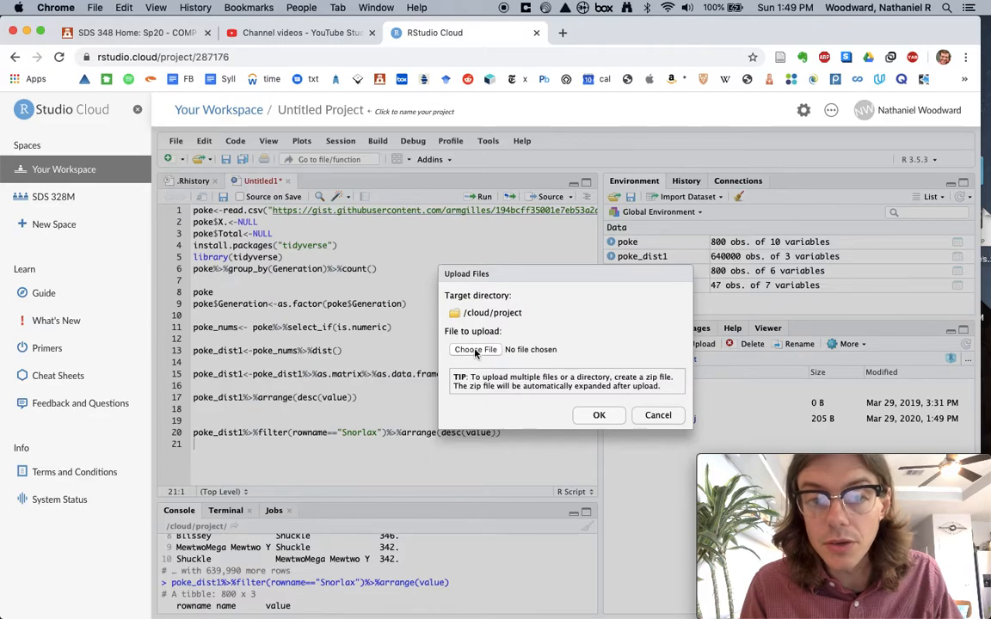
left_click(658, 415)
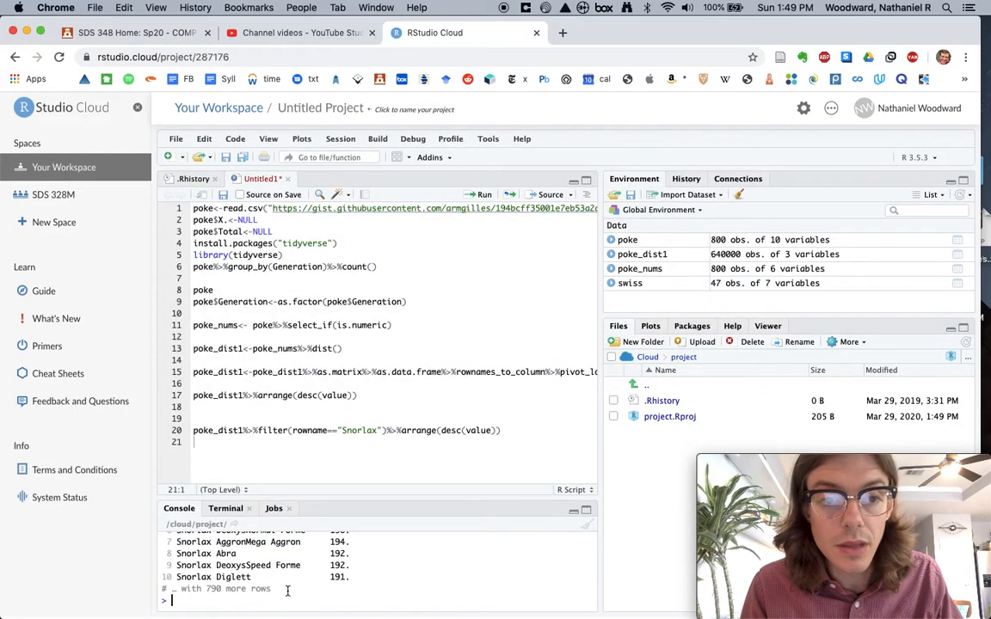
scroll(279, 315, "right", 3)
scroll(279, 315, "left", 3)
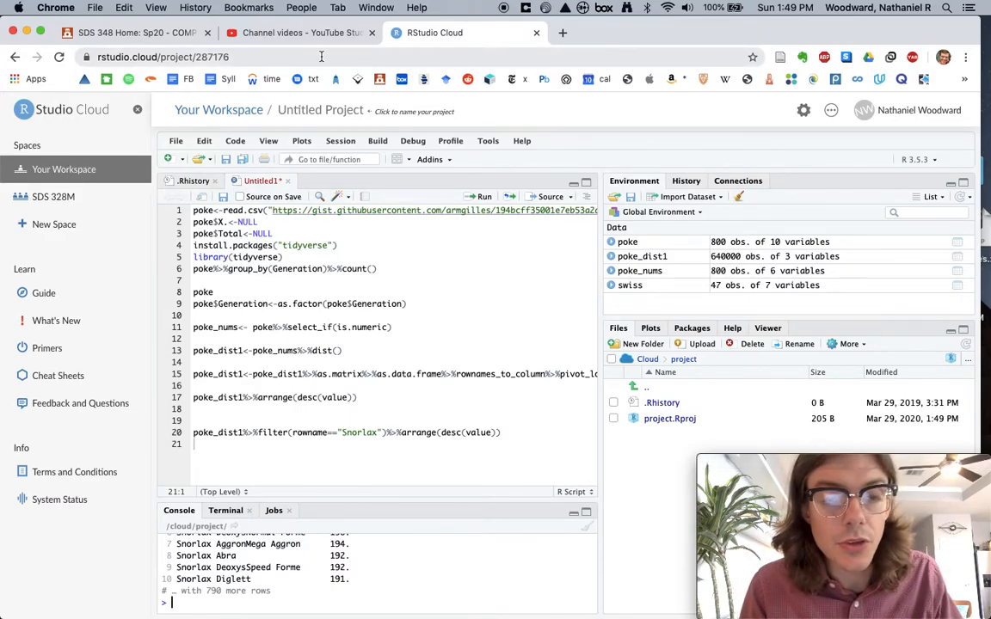
mouse_move(845, 565)
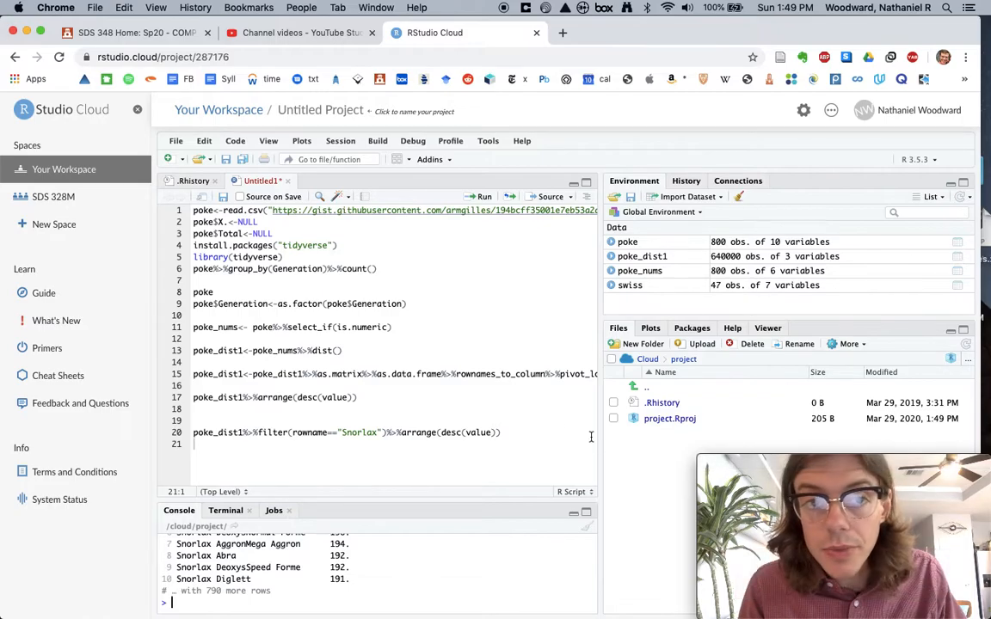